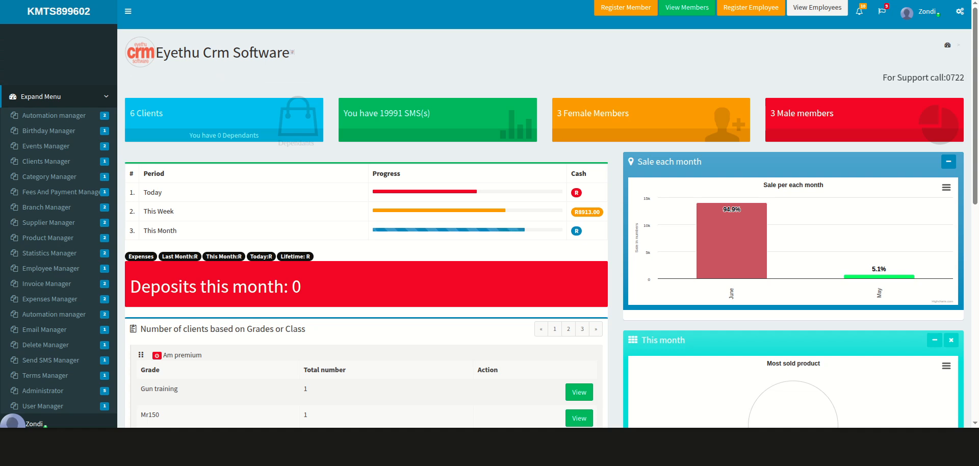
# Step: Open the client list and view the profile of the member ranked vhutshilo, checking the branch details
pyautogui.click(60, 162)
pyautogui.click(67, 193)
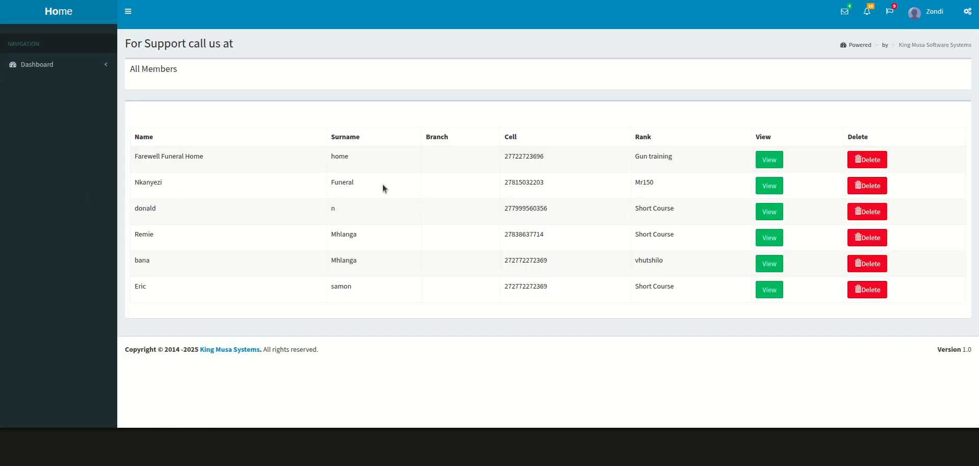
pyautogui.click(778, 181)
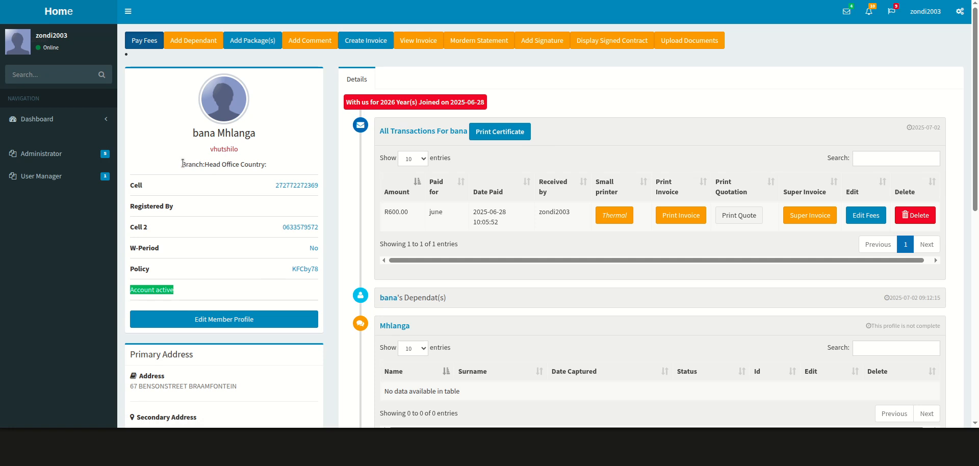
pyautogui.moveTo(180, 173); pyautogui.dragTo(250, 198)
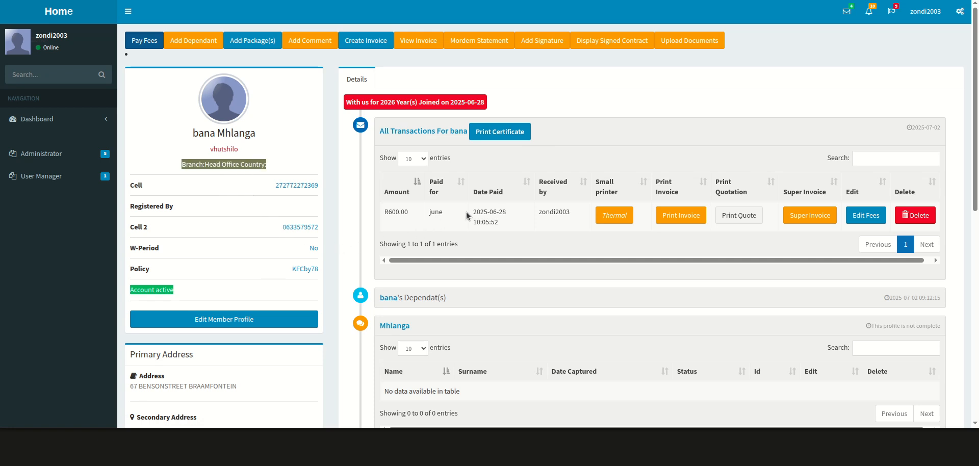
# Step: Open the printable invoice for the member's June payment, examine its Monthly Fees and Full Fees, and return to the dashboard
pyautogui.click(684, 218)
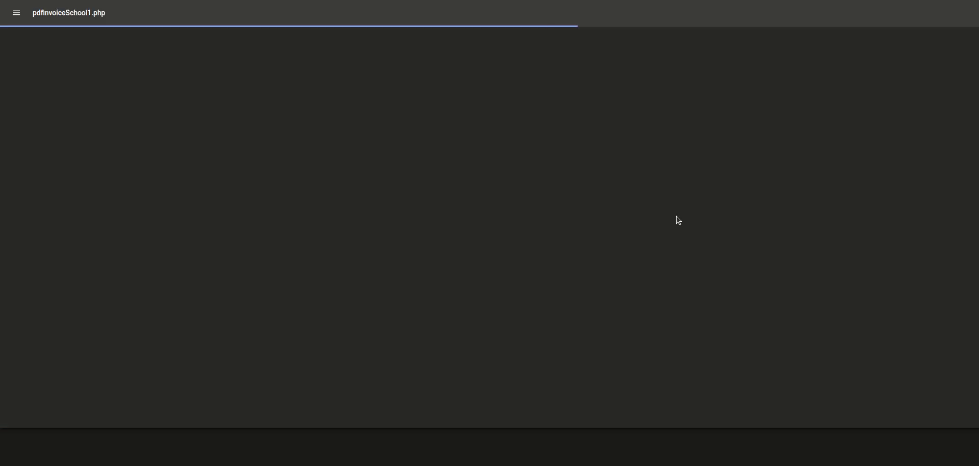
pyautogui.scroll(-4, 504, 220)
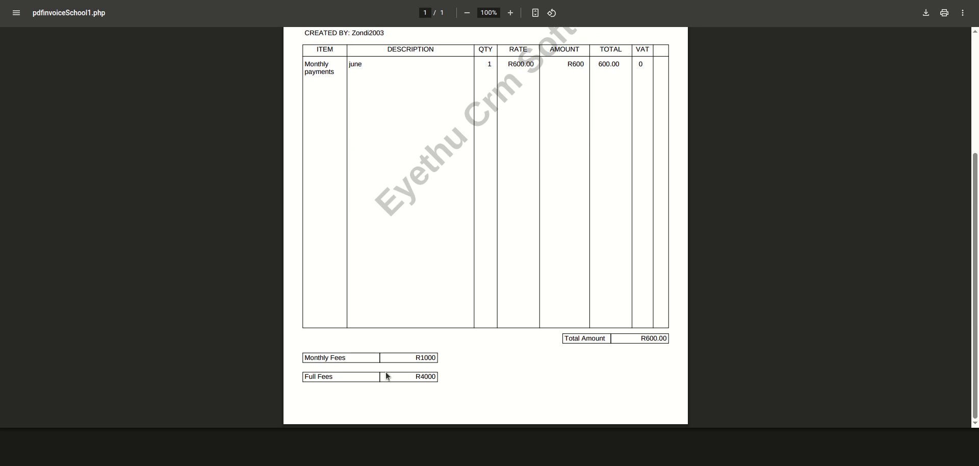
pyautogui.moveTo(421, 377); pyautogui.dragTo(436, 376)
pyautogui.moveTo(339, 376); pyautogui.dragTo(295, 377)
pyautogui.tripleClick(344, 358)
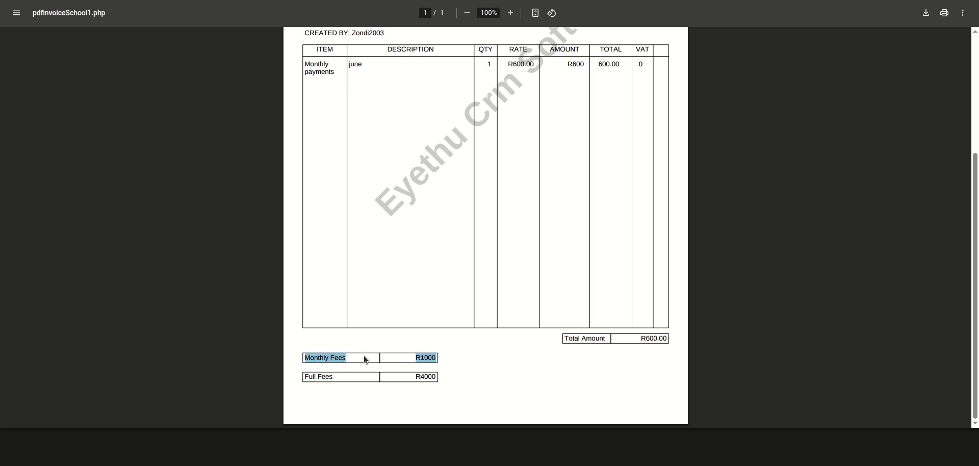
pyautogui.click(418, 353)
pyautogui.doubleClick(417, 353)
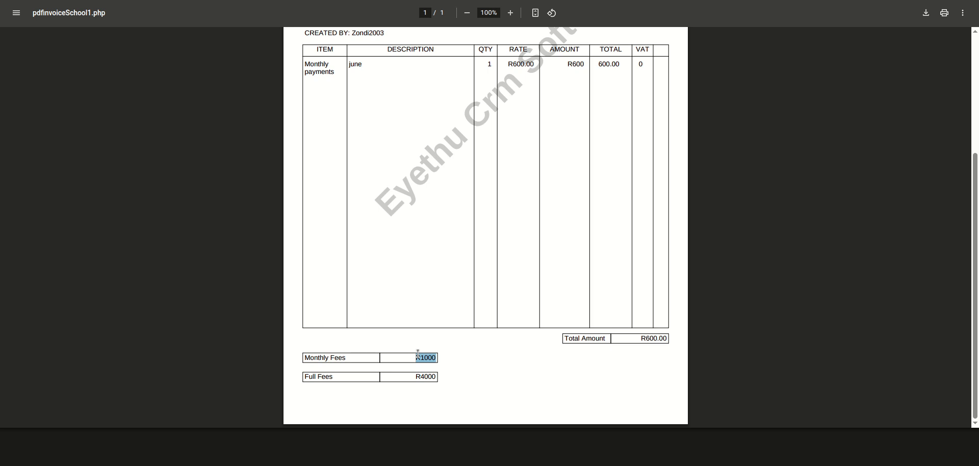
pyautogui.tripleClick(339, 379)
pyautogui.click(339, 379)
pyautogui.tripleClick(340, 377)
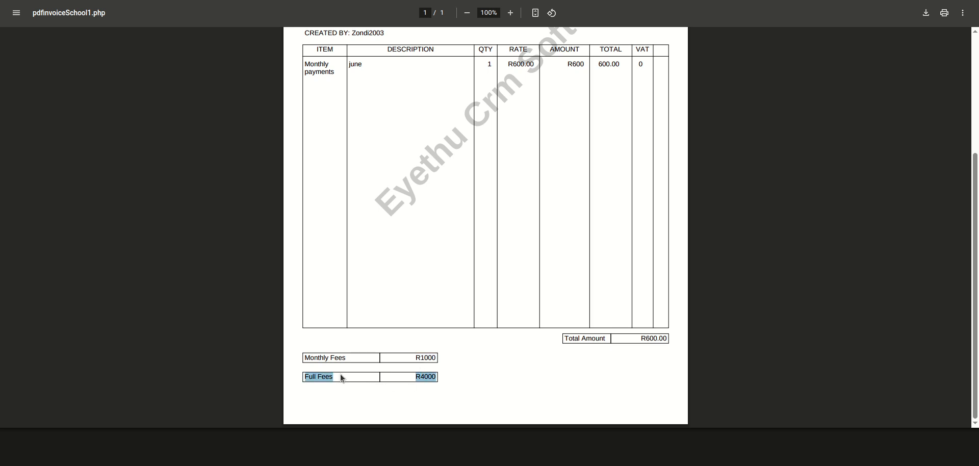
pyautogui.tripleClick(423, 375)
pyautogui.click(418, 358)
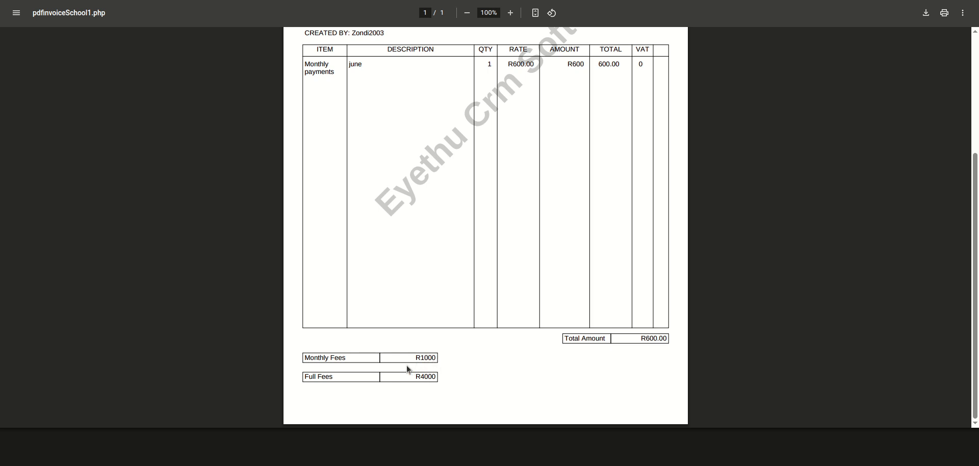
pyautogui.moveTo(417, 376); pyautogui.dragTo(430, 375)
pyautogui.scroll(4, 408, 278)
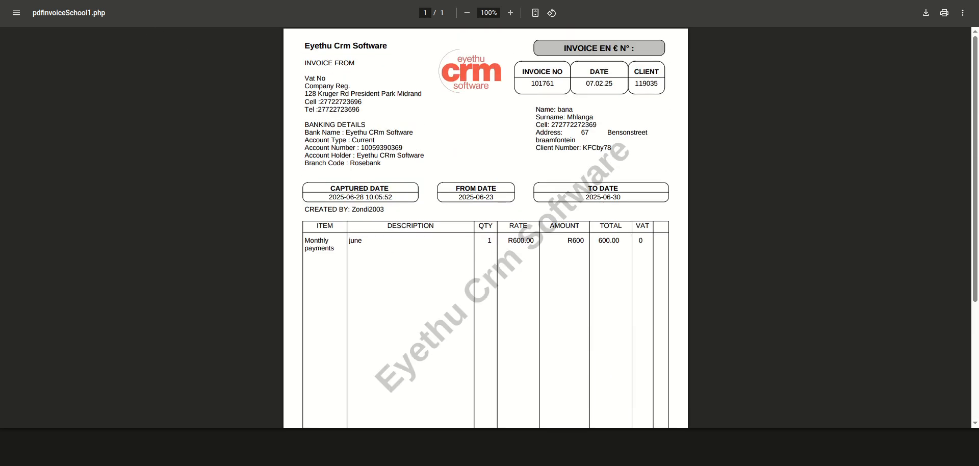
pyautogui.hotkey('alt', 'Left')
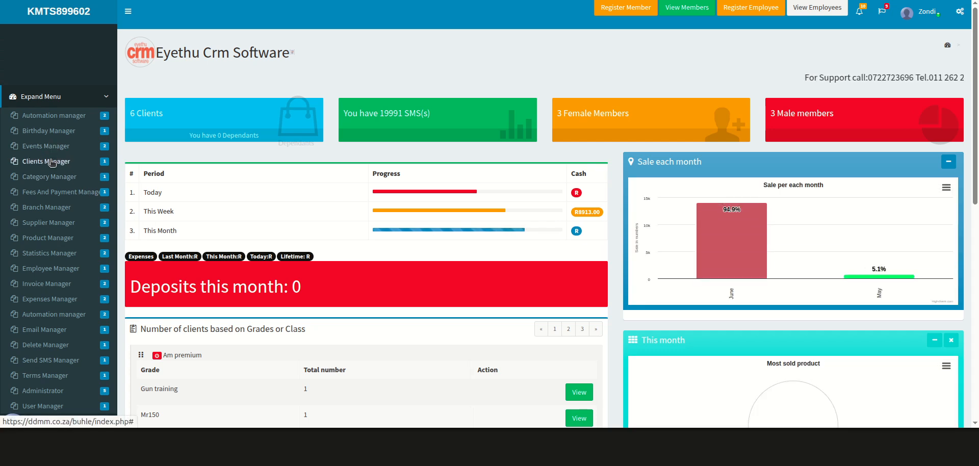
# Step: Open the Gun training client category for editing to check its duration in months, and return to the dashboard
pyautogui.click(60, 180)
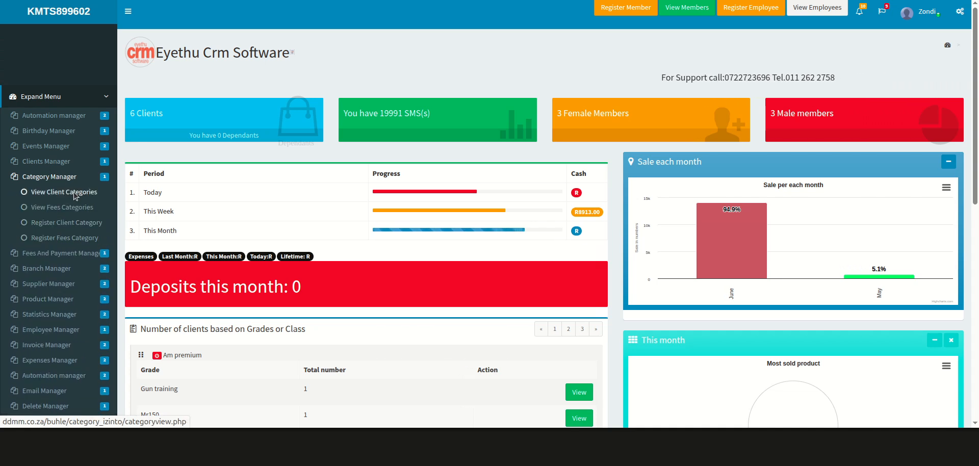
pyautogui.click(75, 193)
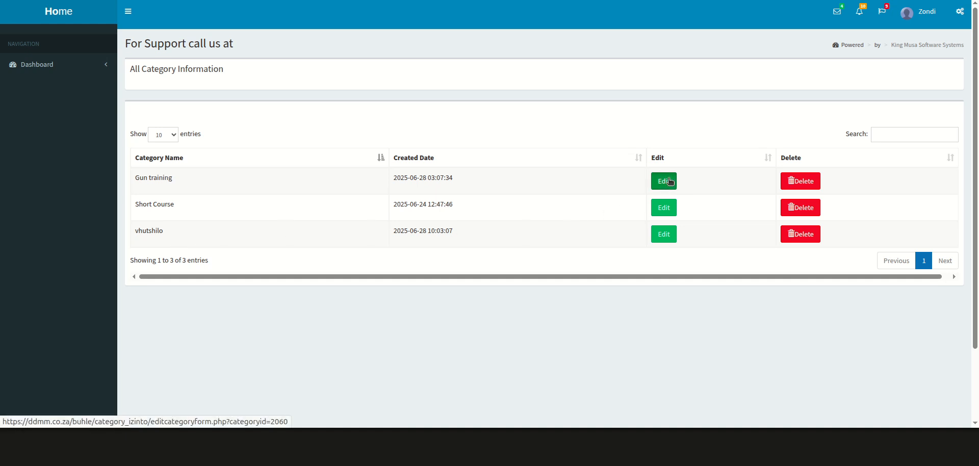
pyautogui.click(668, 182)
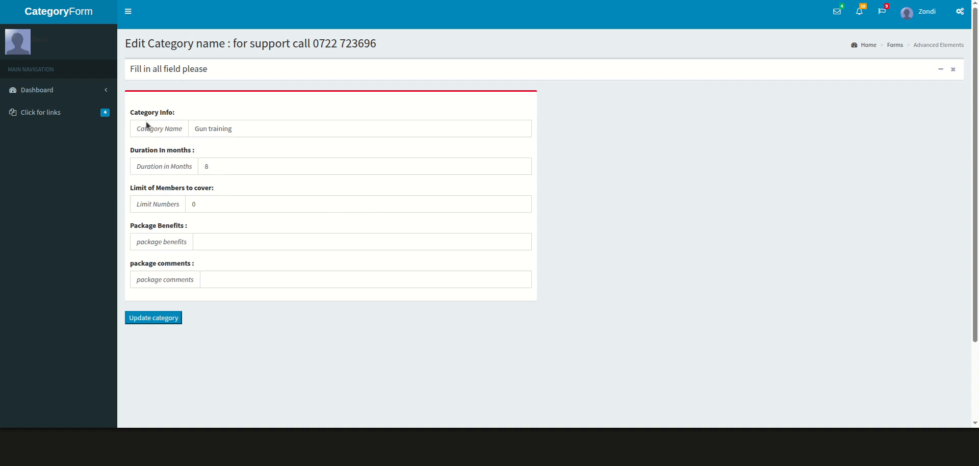
pyautogui.click(47, 17)
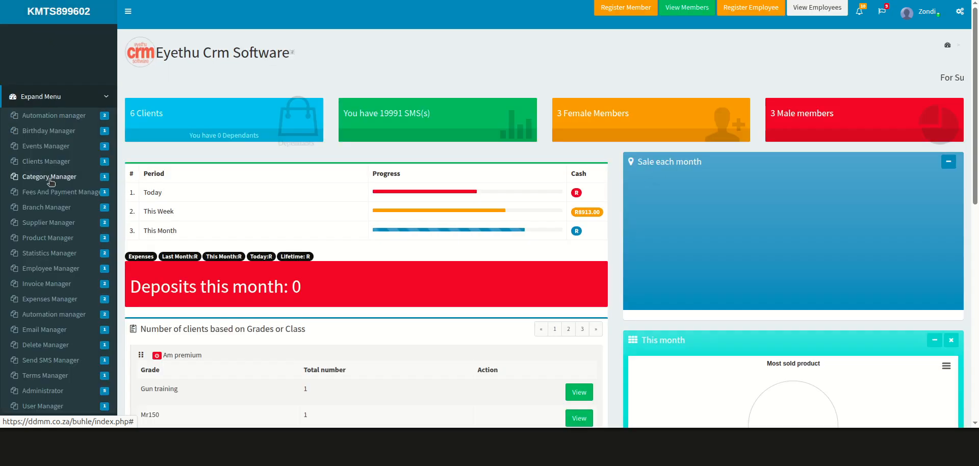
# Step: View the fee amounts set per category and examine the charge for Gun training
pyautogui.click(60, 193)
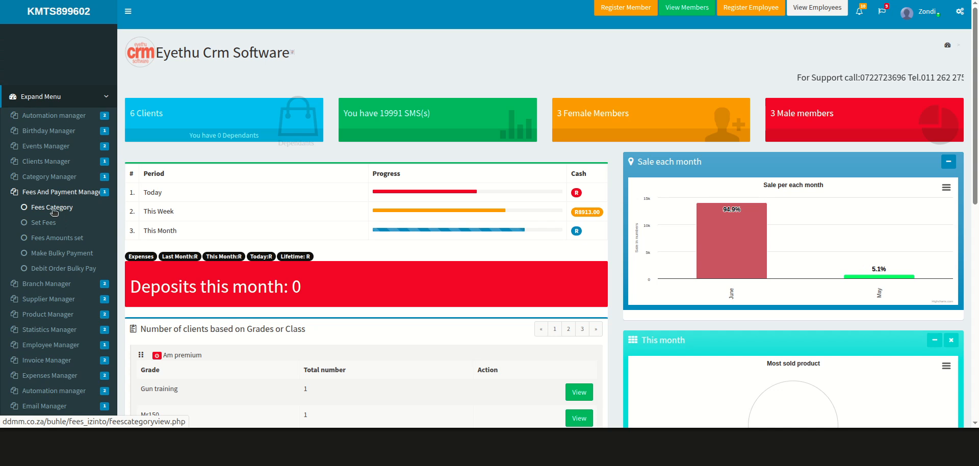
pyautogui.click(79, 238)
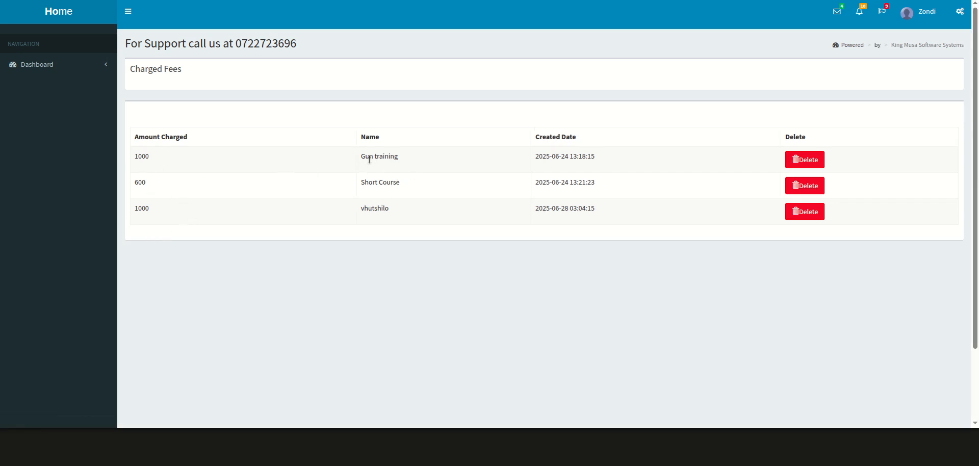
pyautogui.moveTo(408, 163); pyautogui.dragTo(362, 160)
pyautogui.doubleClick(138, 208)
pyautogui.tripleClick(368, 154)
pyautogui.rightClick(363, 157)
pyautogui.click(377, 168)
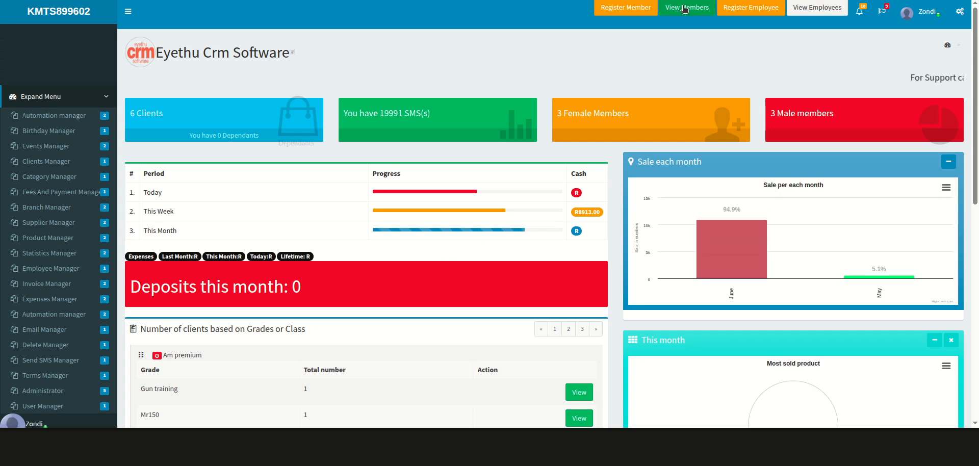
# Step: From the members list, reopen the vhutshilo member's profile, look over the June payment invoice, and return to the profile
pyautogui.click(685, 9)
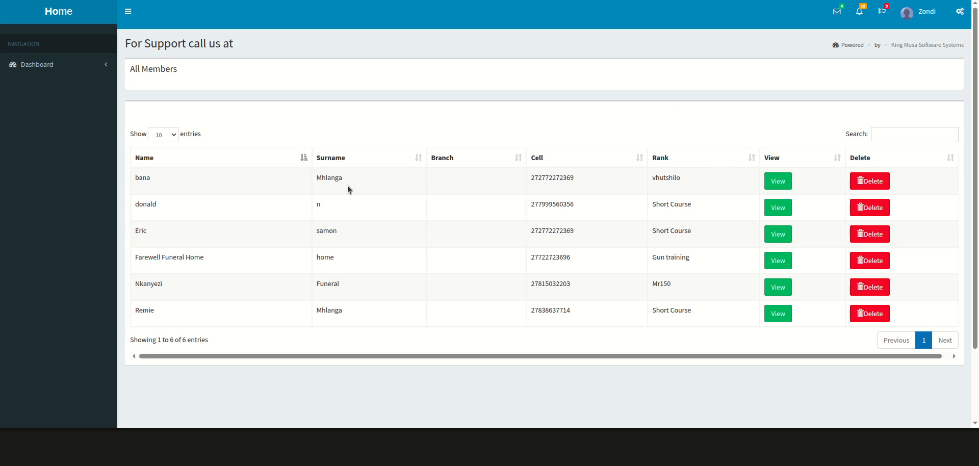
pyautogui.click(776, 182)
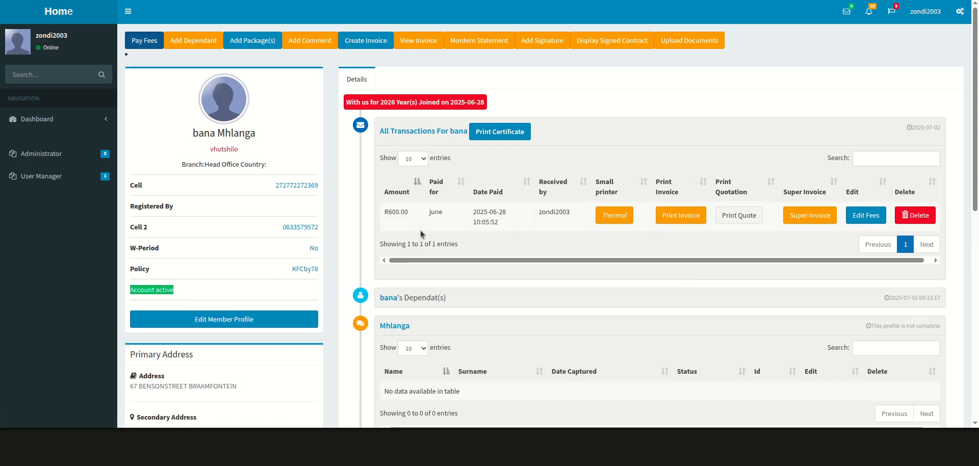
pyautogui.click(666, 218)
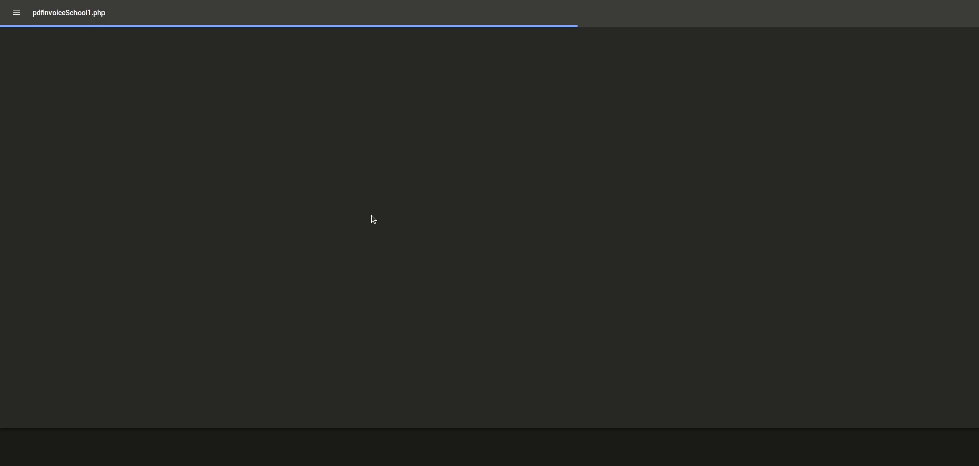
pyautogui.scroll(-3, 352, 270)
pyautogui.scroll(1, 403, 366)
pyautogui.scroll(-1, 401, 363)
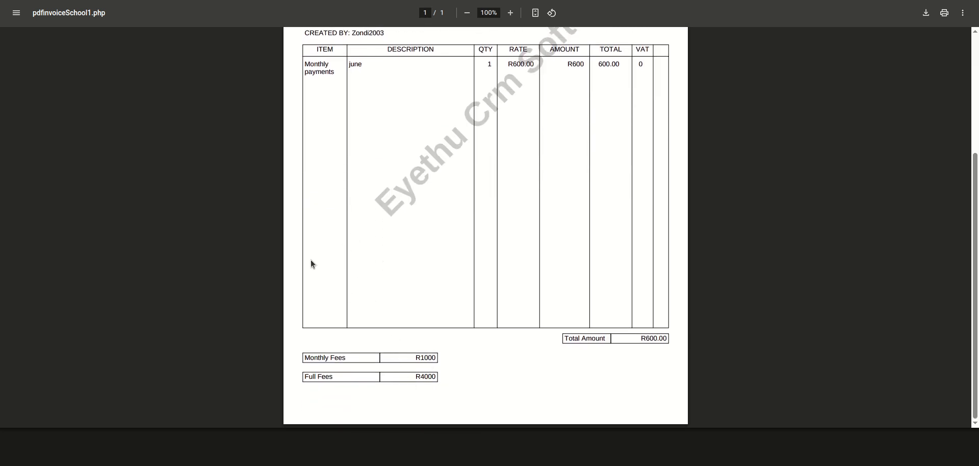
pyautogui.scroll(3, 345, 288)
pyautogui.scroll(-2, 66, 87)
pyautogui.scroll(2, 32, 48)
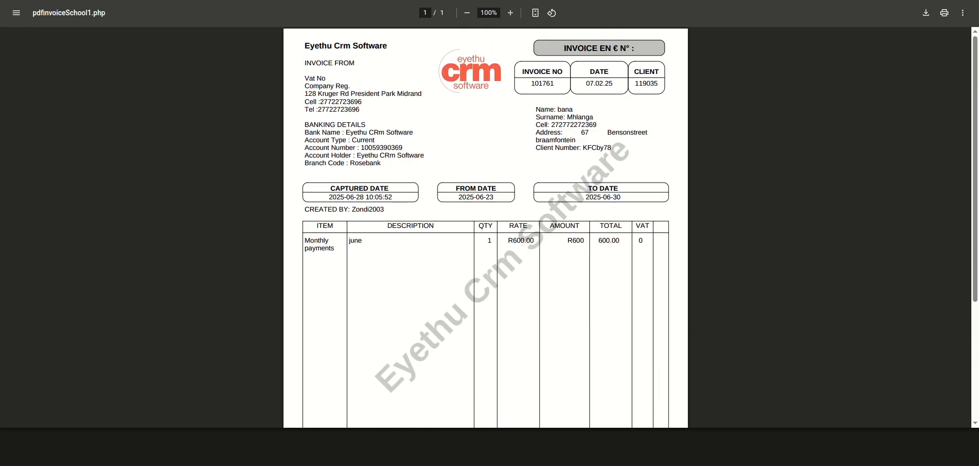
pyautogui.hotkey('alt', 'Left')
# Step: Open the member's profile for editing and check the available branch options without choosing one
pyautogui.click(256, 325)
pyautogui.scroll(-4, 287, 299)
pyautogui.scroll(-1, 347, 273)
pyautogui.scroll(1, 362, 257)
pyautogui.click(350, 251)
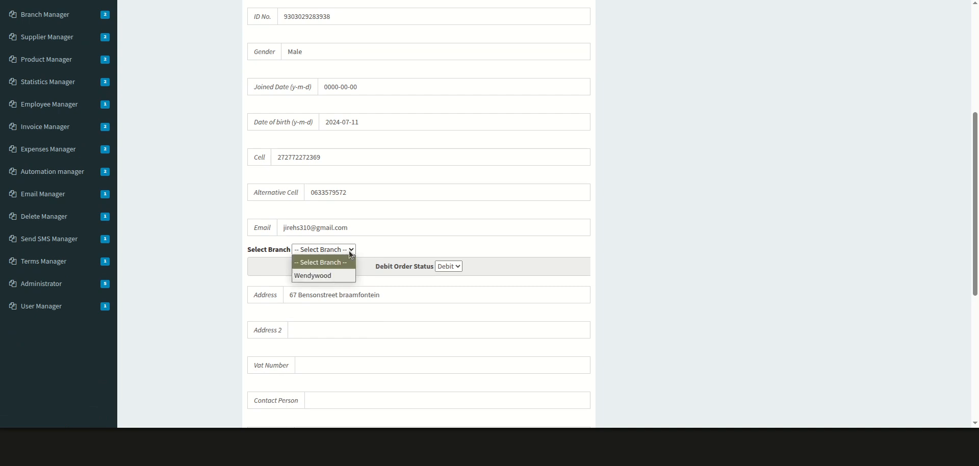
pyautogui.click(384, 246)
# Step: Set the member's rank to Gun training and save the profile update
pyautogui.scroll(-1, 369, 260)
pyautogui.scroll(-5, 369, 262)
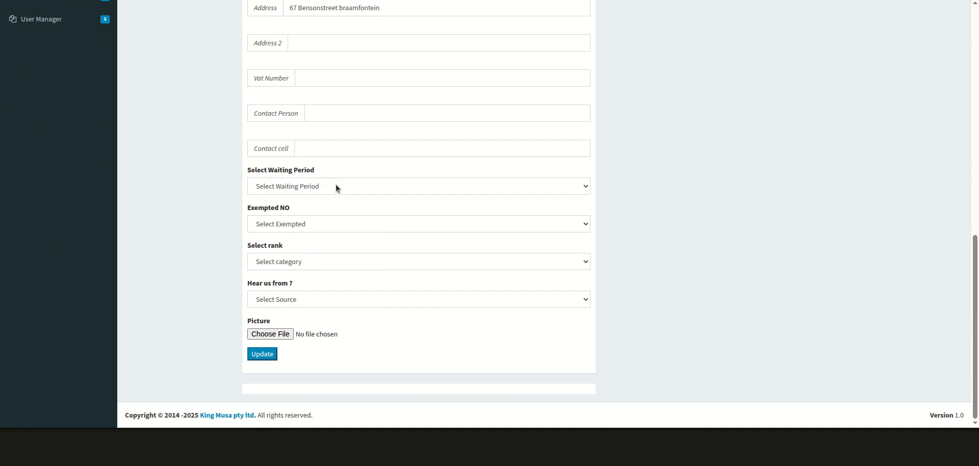
pyautogui.click(322, 260)
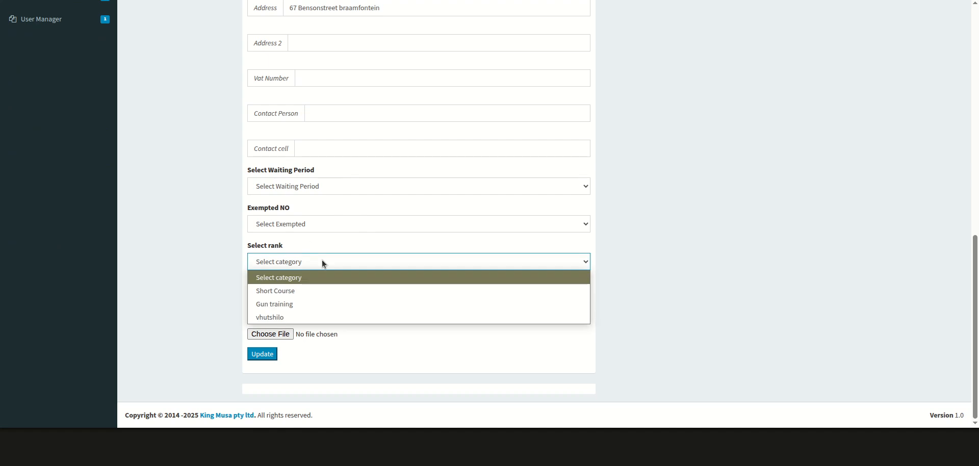
pyautogui.click(306, 303)
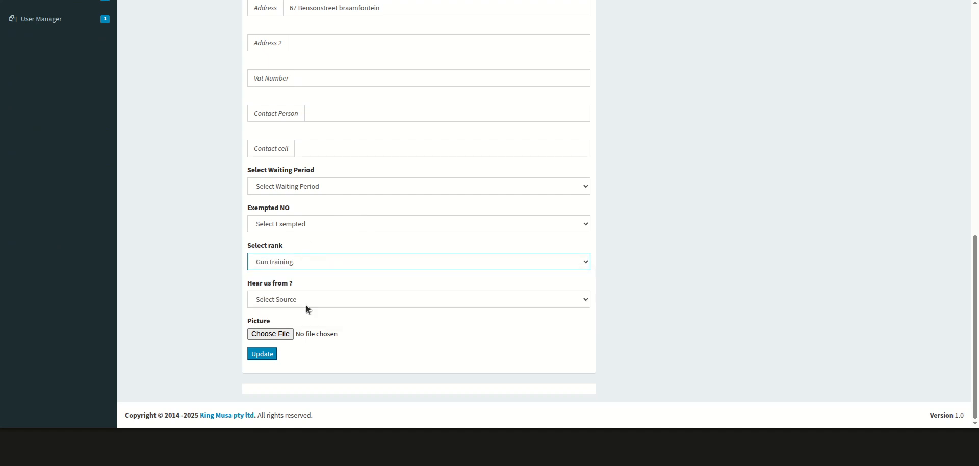
pyautogui.click(270, 357)
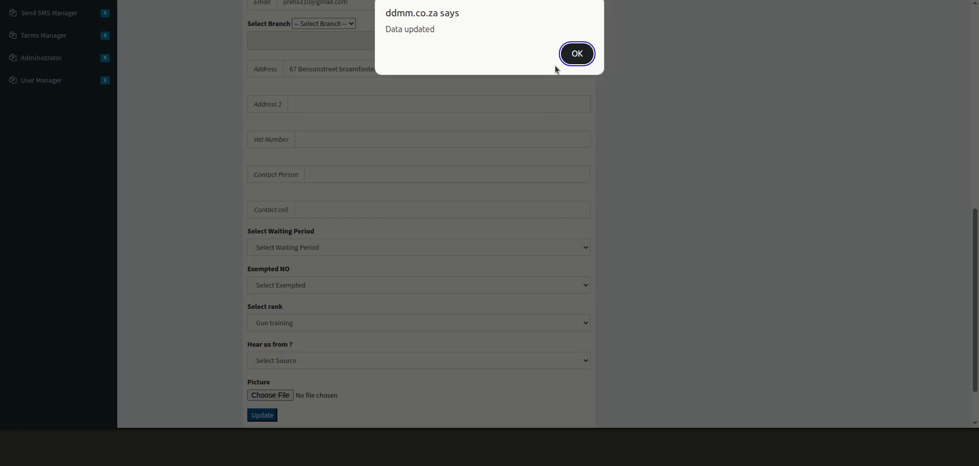
pyautogui.click(575, 55)
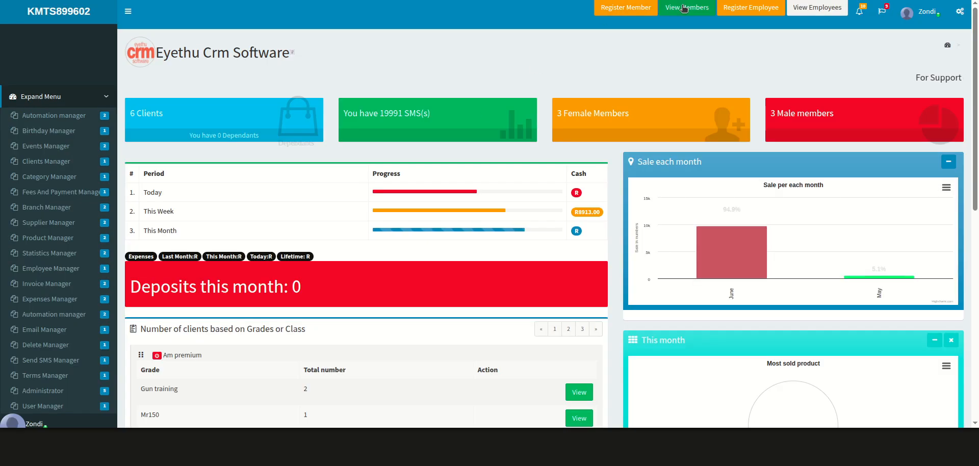
# Step: Reopen the edited member's profile from the members list and open the printable invoice for the June payment
pyautogui.click(669, 13)
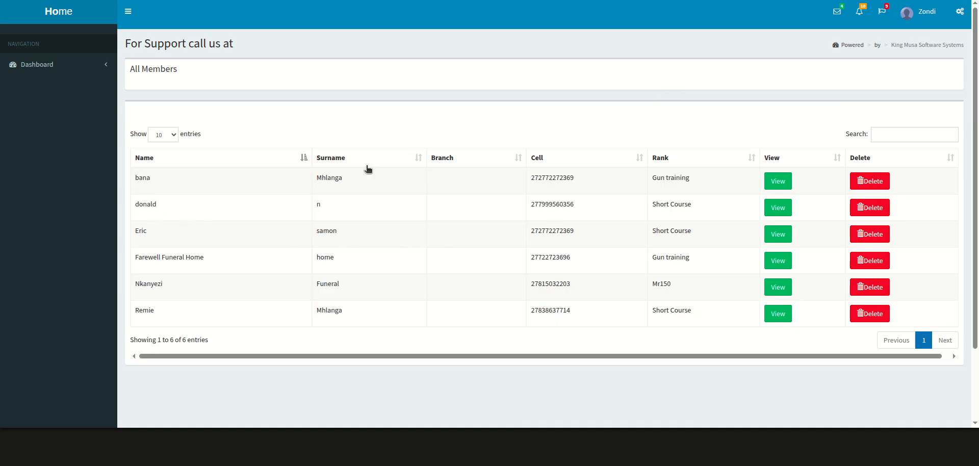
pyautogui.click(779, 181)
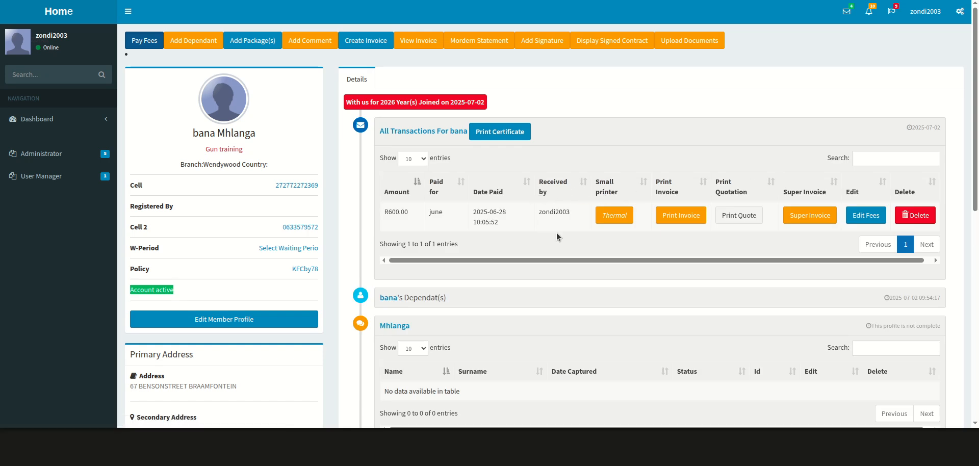
pyautogui.click(683, 216)
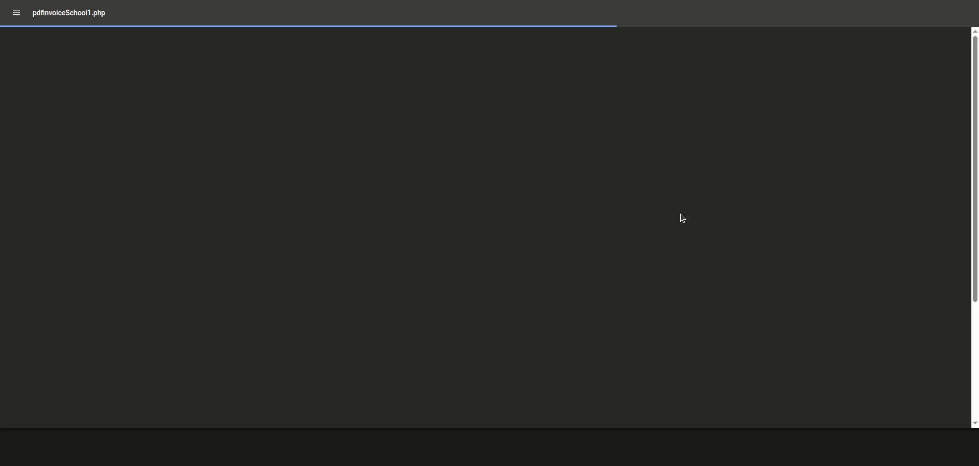
# Step: Examine the Monthly Fees and Full Fees on the invoice, and return to the member's profile
pyautogui.scroll(-4, 375, 259)
pyautogui.scroll(1, 378, 257)
pyautogui.scroll(-1, 382, 255)
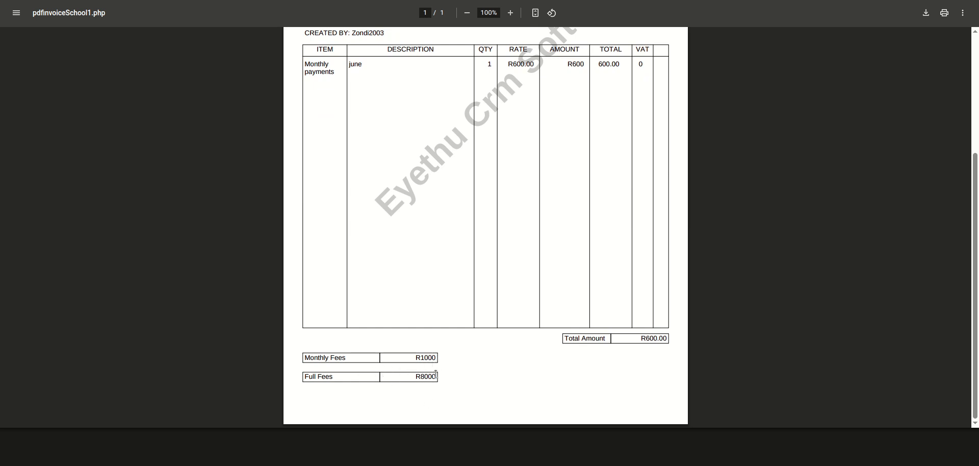
pyautogui.doubleClick(423, 354)
pyautogui.scroll(5, 428, 377)
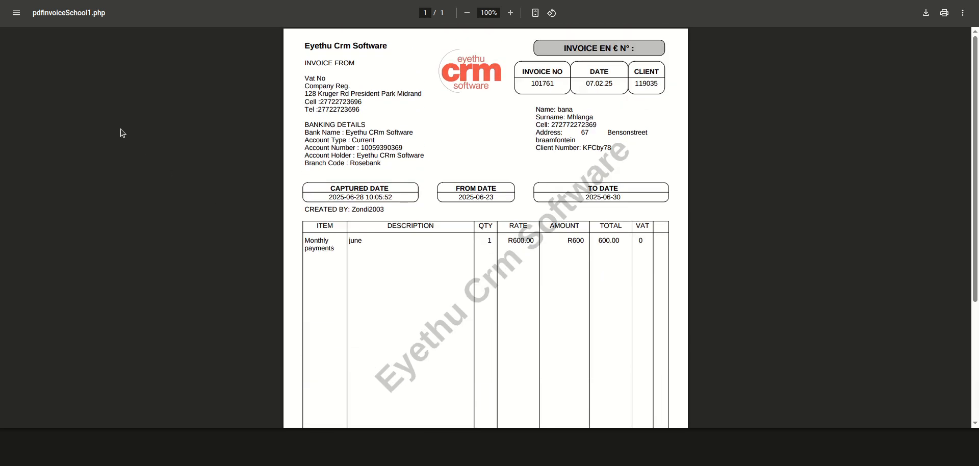
pyautogui.click(14, 1)
pyautogui.scroll(-3, 88, 91)
pyautogui.scroll(3, 88, 91)
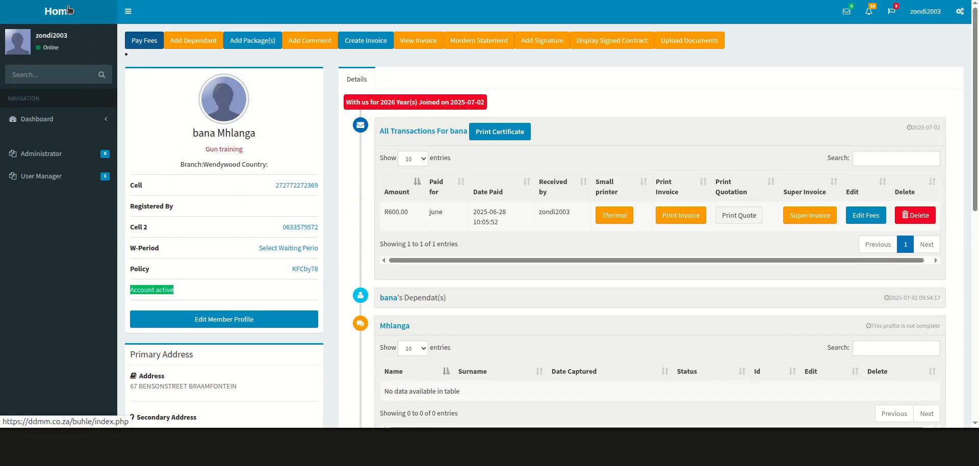
# Step: Start registering a new client category and enter End user computing as its name
pyautogui.click(69, 10)
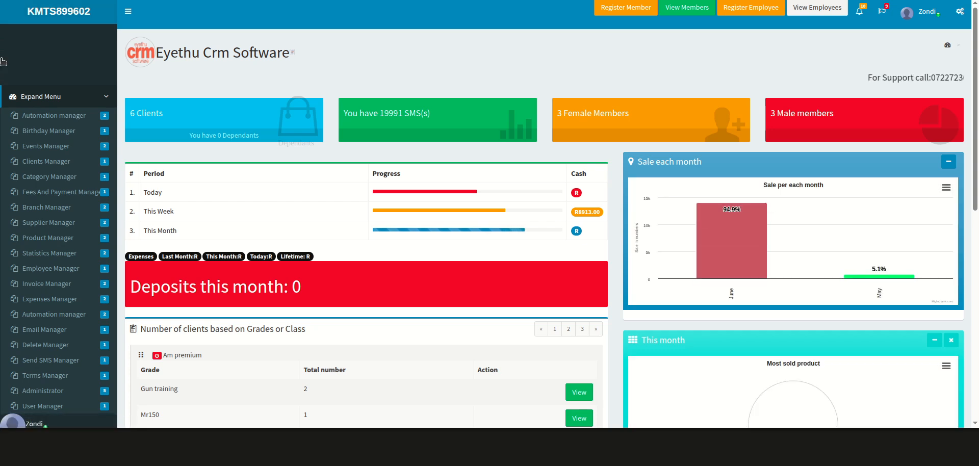
pyautogui.click(52, 179)
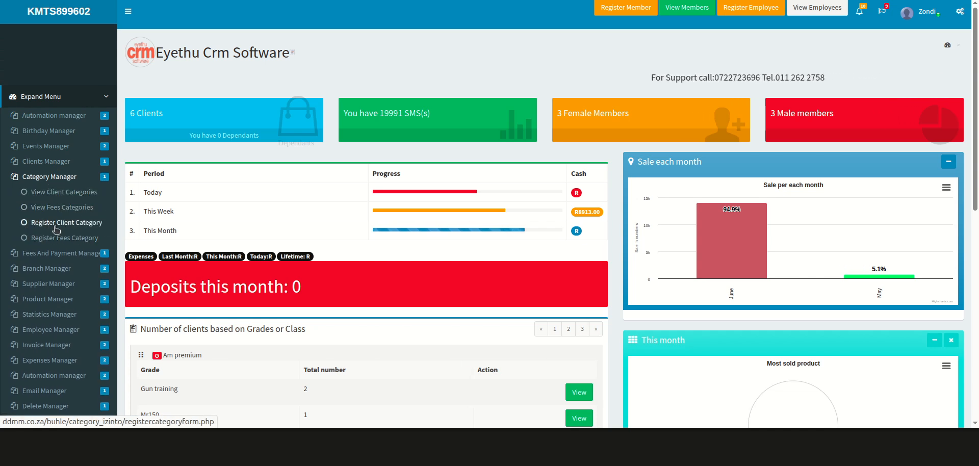
pyautogui.click(70, 225)
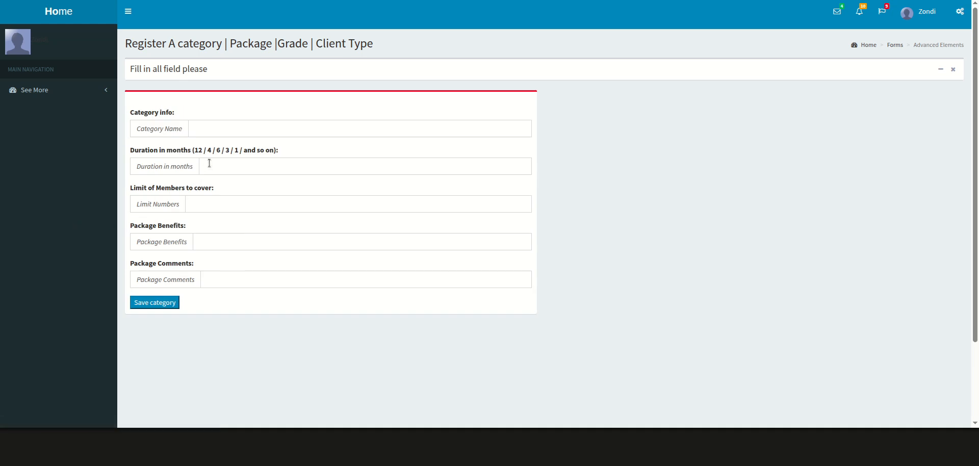
pyautogui.click(201, 129)
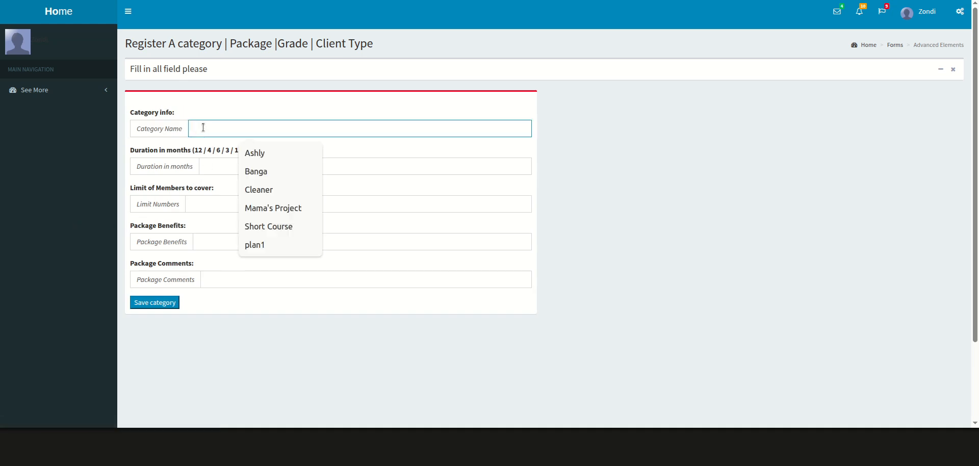
pyautogui.write('E')
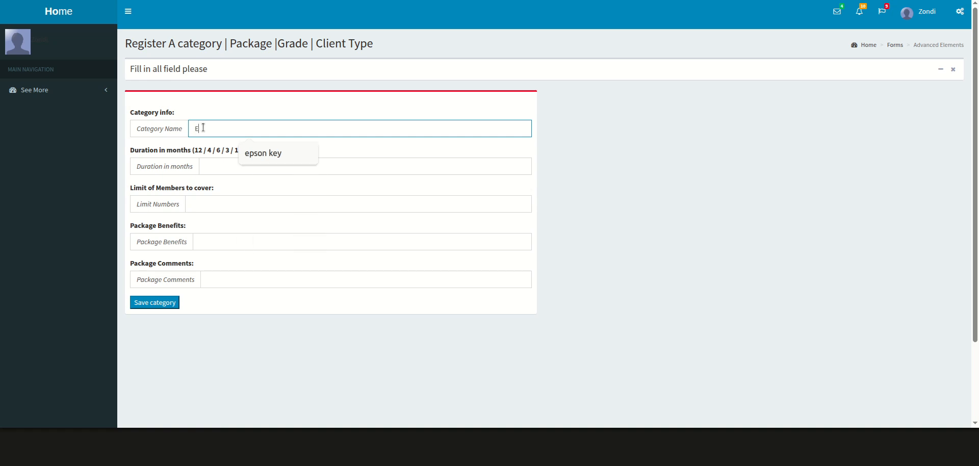
pyautogui.write('d')
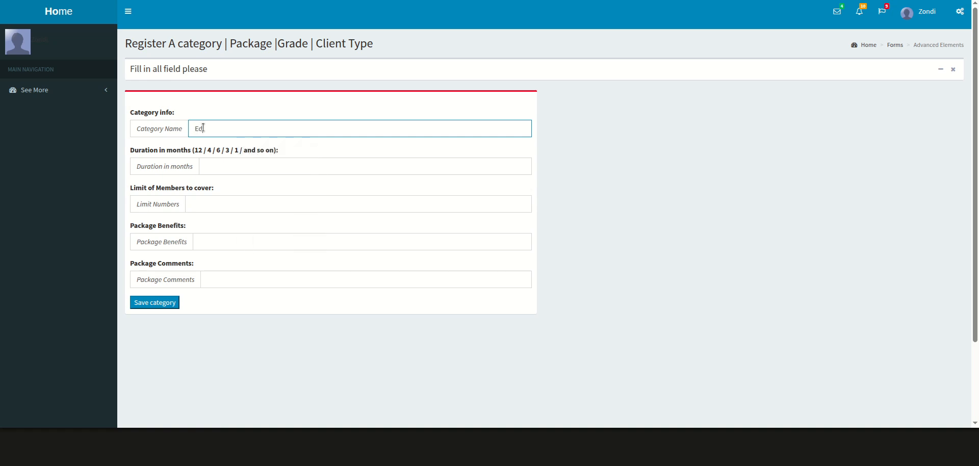
pyautogui.press('BackSpace')
pyautogui.write('nduser computing')
pyautogui.rightClick(205, 129)
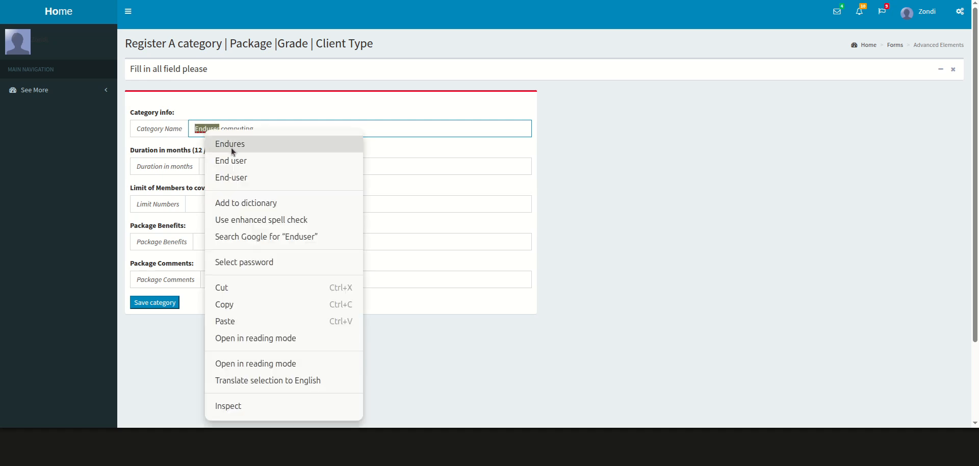
pyautogui.click(255, 162)
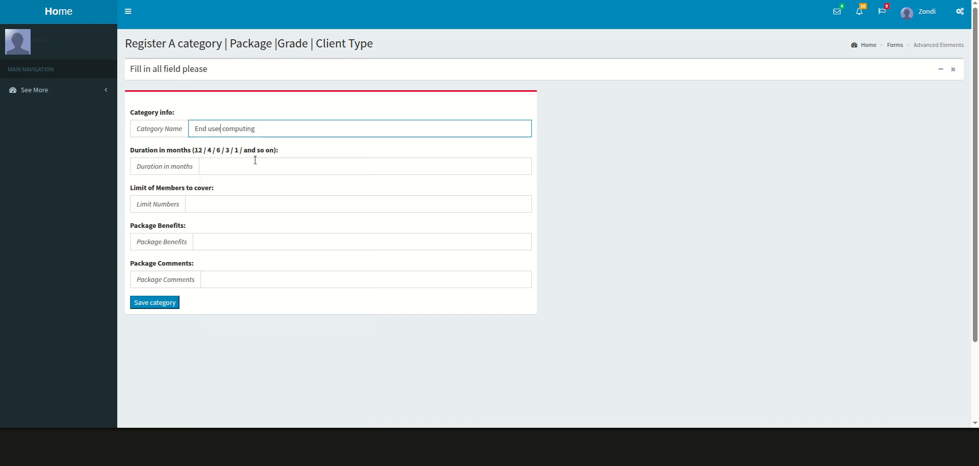
# Step: Set the new category's duration to 3 months and save the category
pyautogui.click(213, 165)
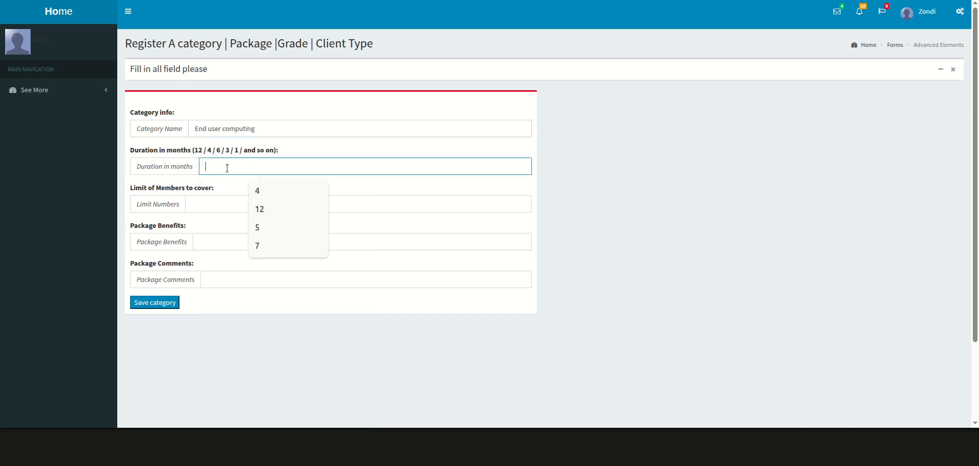
pyautogui.write('2')
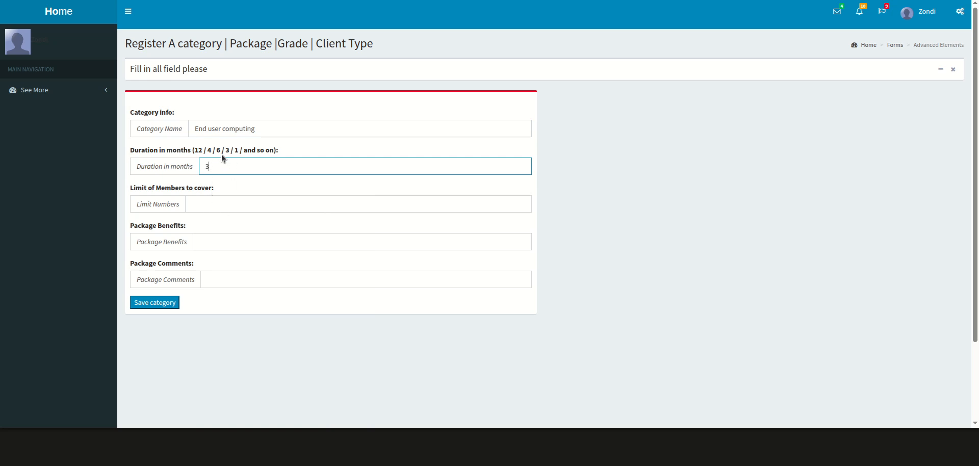
pyautogui.click(162, 306)
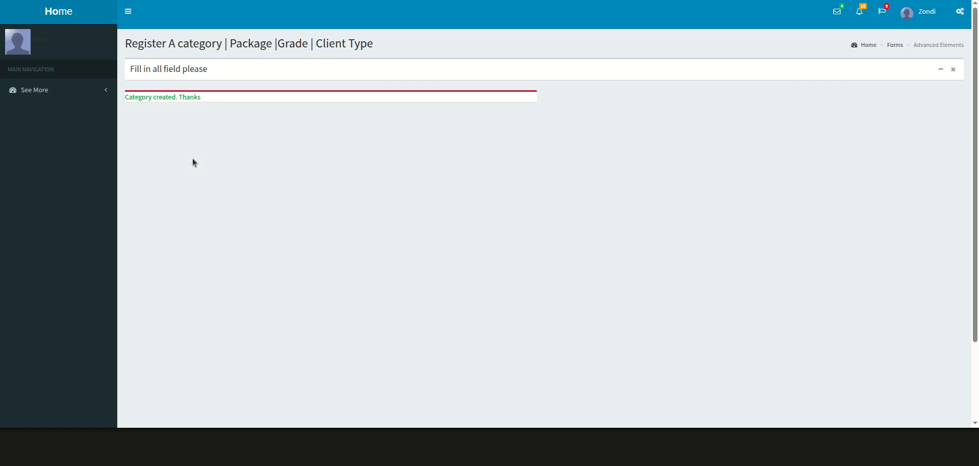
# Step: Set the fees for the End user computing course to 2000 and save them
pyautogui.click(66, 15)
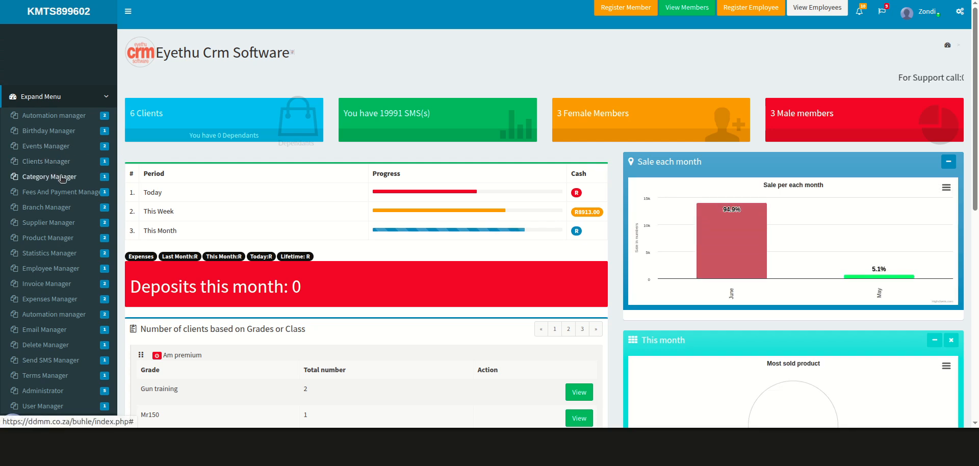
pyautogui.click(53, 192)
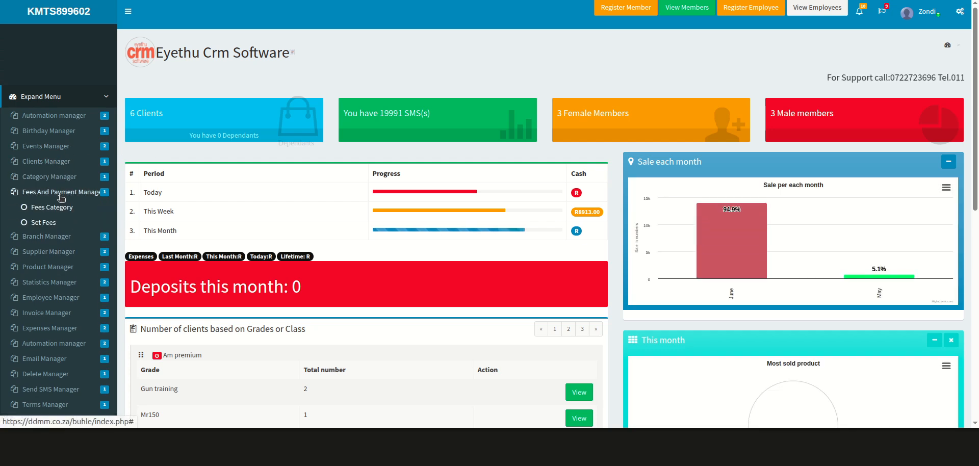
pyautogui.click(58, 229)
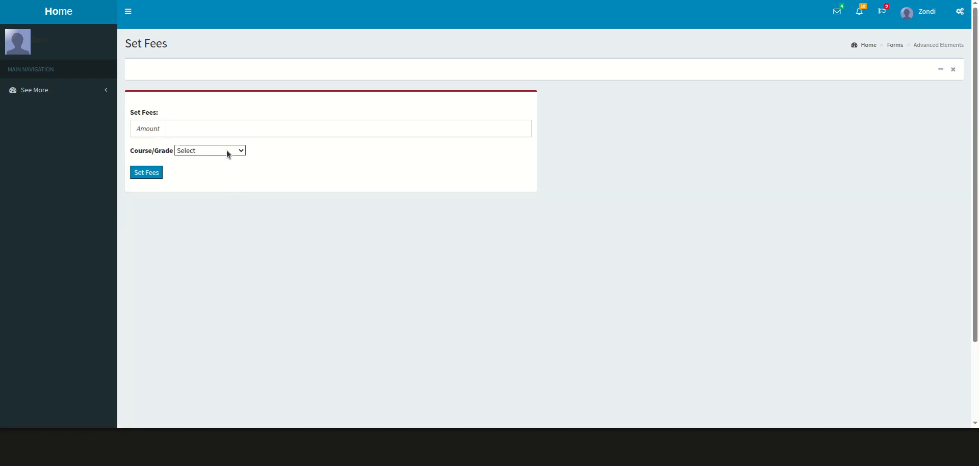
pyautogui.click(227, 151)
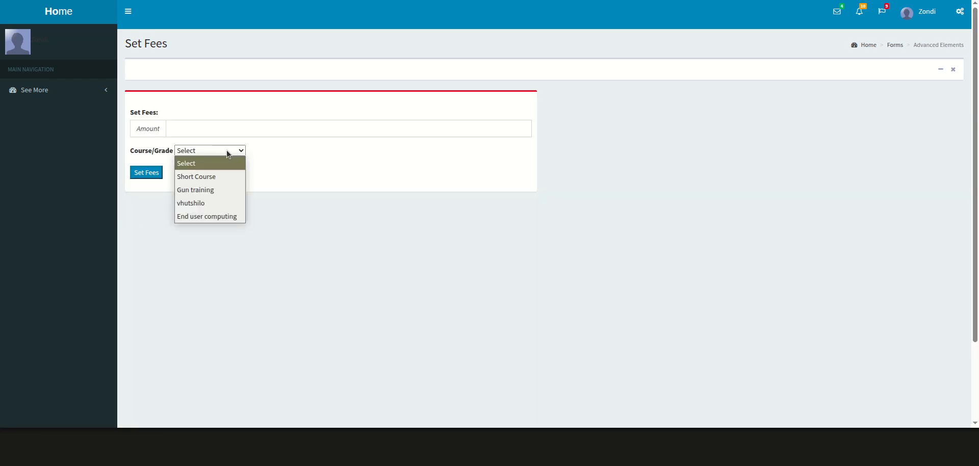
pyautogui.click(216, 214)
pyautogui.click(193, 131)
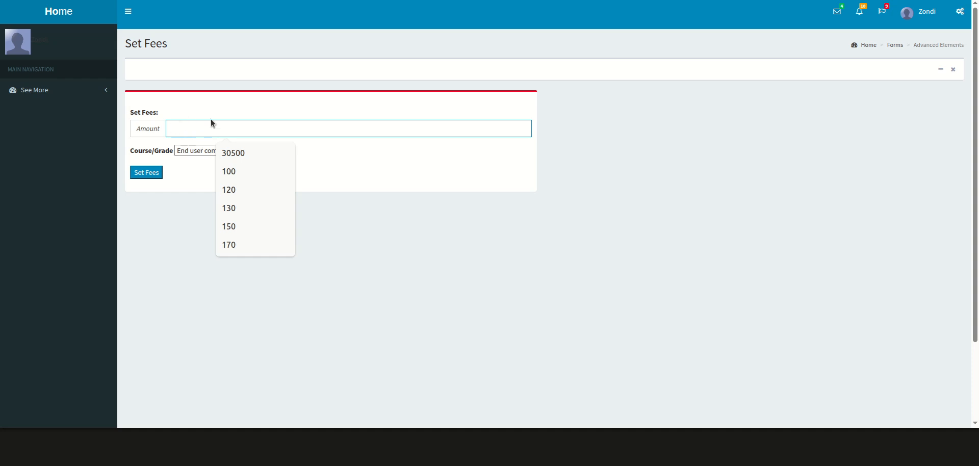
pyautogui.write('2000')
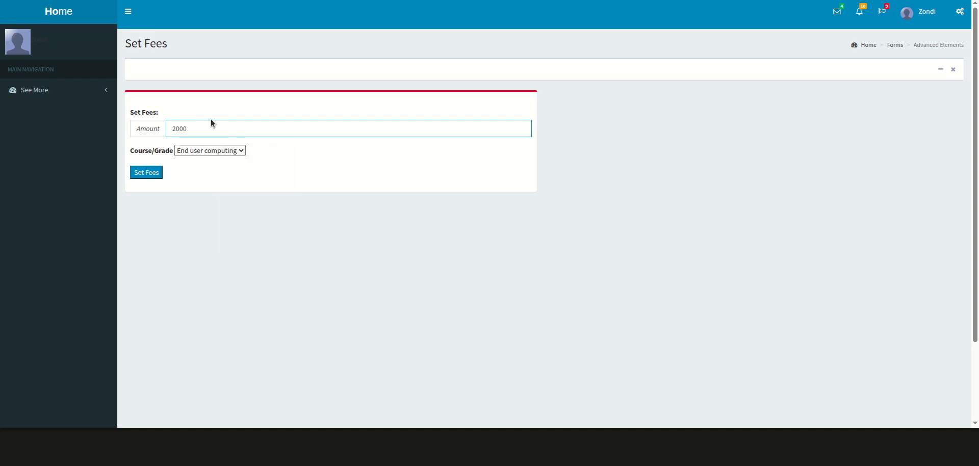
pyautogui.click(199, 173)
pyautogui.click(151, 176)
pyautogui.click(151, 176)
pyautogui.click(157, 175)
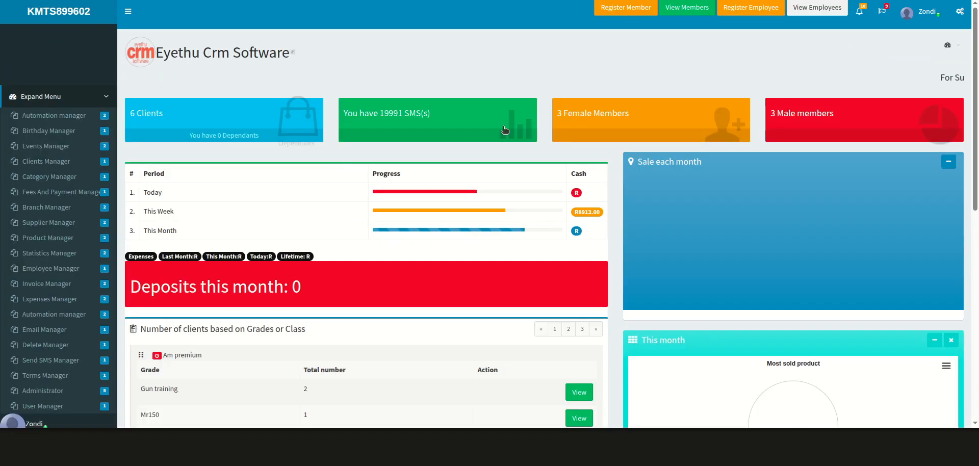
# Step: Choose End user computing as the package in a new member registration without saving the client data
pyautogui.click(638, 11)
pyautogui.scroll(-8, 388, 206)
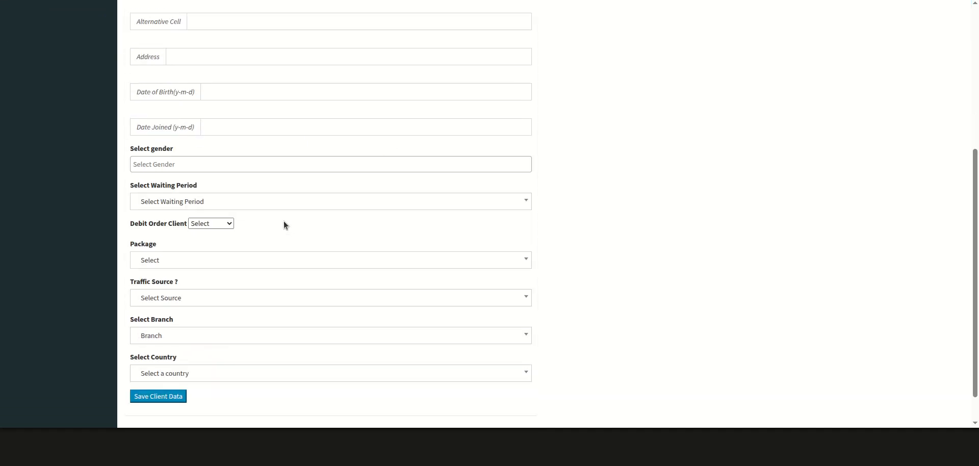
pyautogui.click(215, 261)
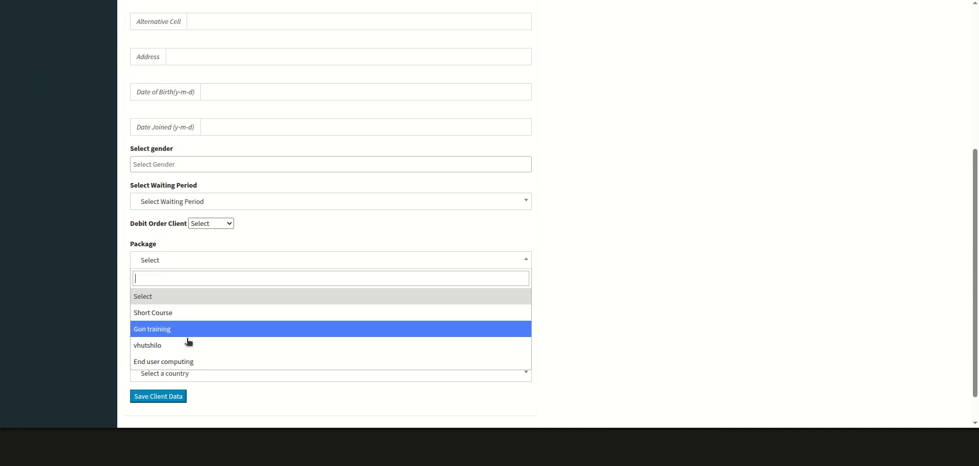
pyautogui.click(182, 363)
pyautogui.scroll(3, 207, 302)
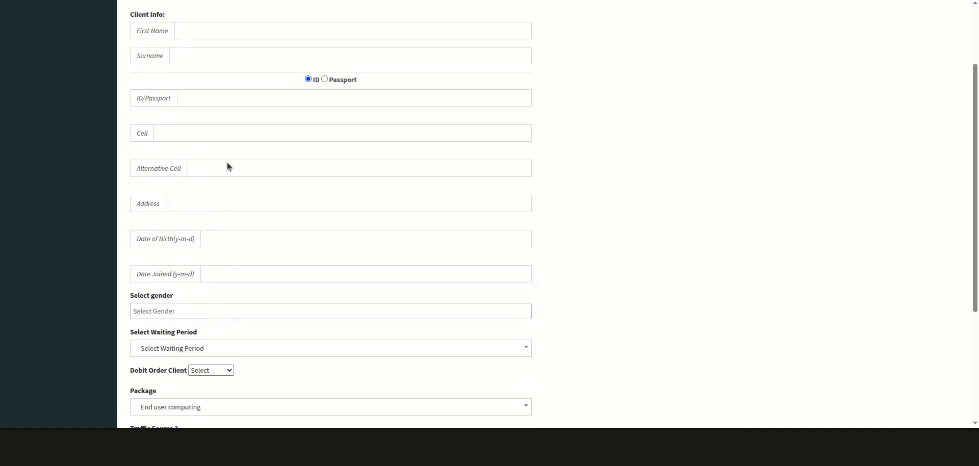
pyautogui.scroll(2, 219, 166)
pyautogui.scroll(-1, 208, 160)
pyautogui.scroll(1, 192, 131)
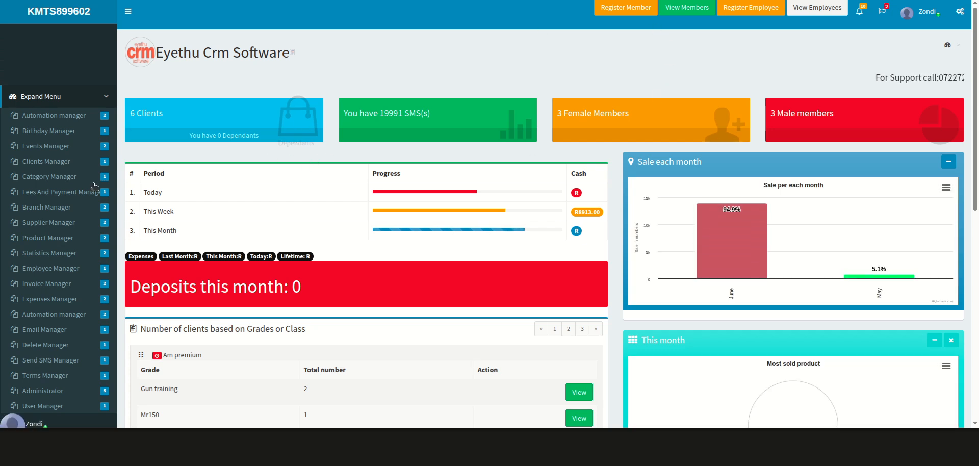
# Step: Open the list of set fee amounts and check the amount charged for End user computing
pyautogui.click(46, 192)
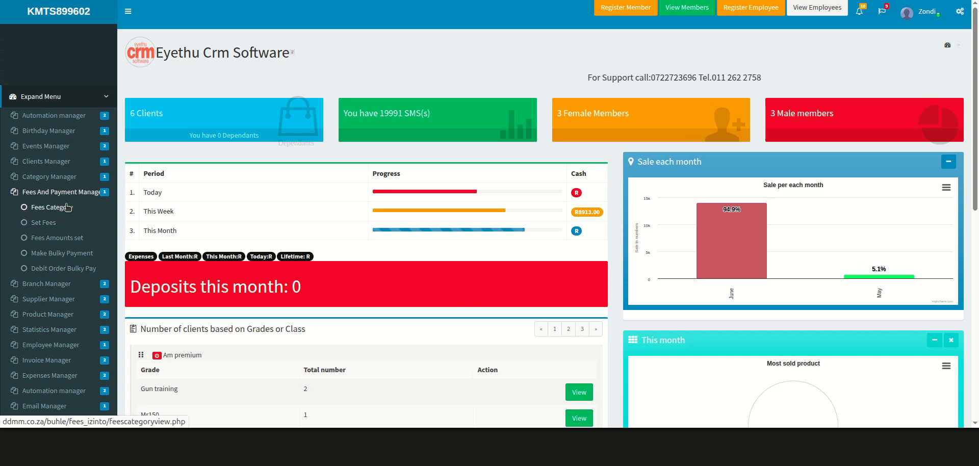
pyautogui.click(49, 239)
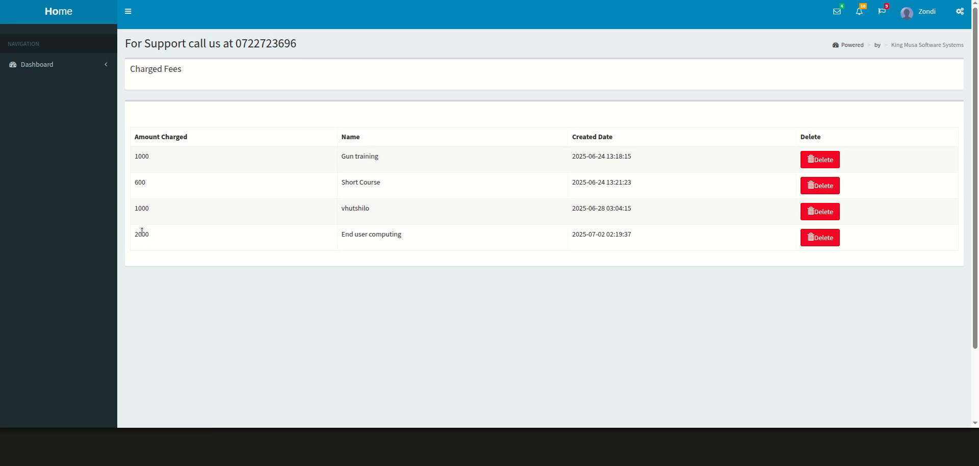
pyautogui.doubleClick(142, 235)
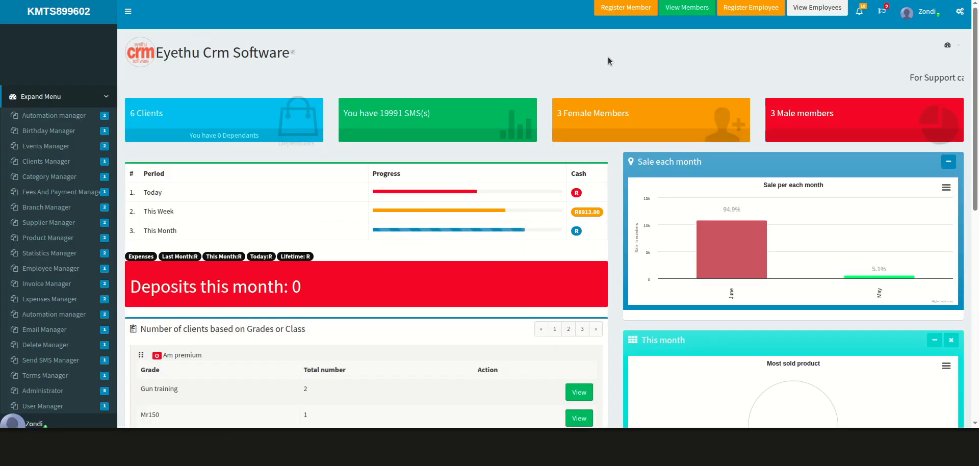
# Step: Open the profile of the second member in the members list for editing
pyautogui.click(691, 9)
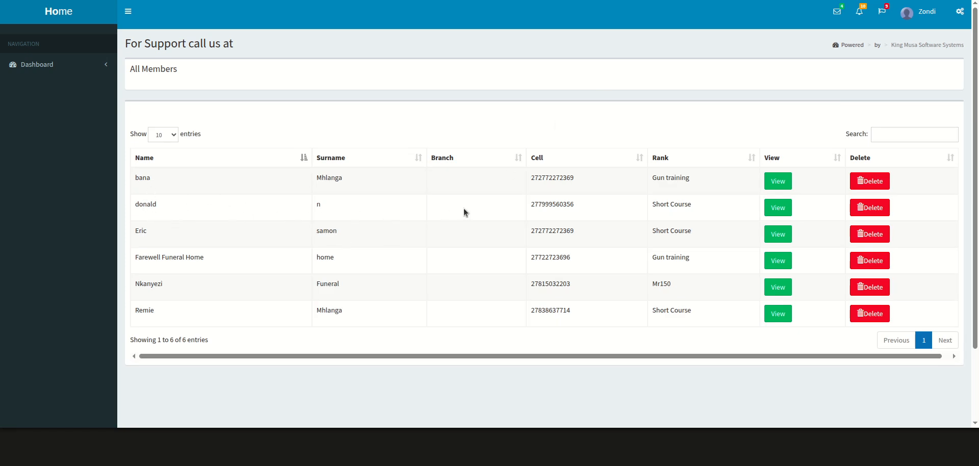
pyautogui.click(778, 208)
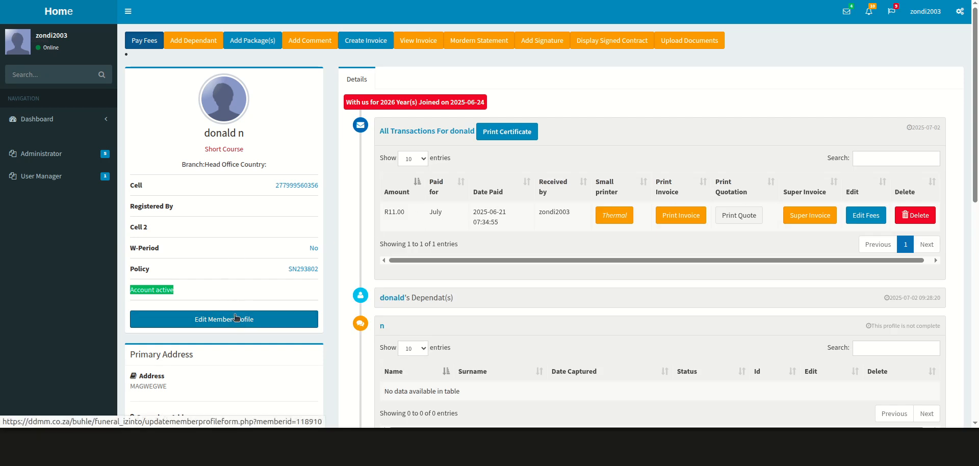
pyautogui.click(240, 323)
pyautogui.scroll(-7, 261, 253)
pyautogui.scroll(-4, 316, 248)
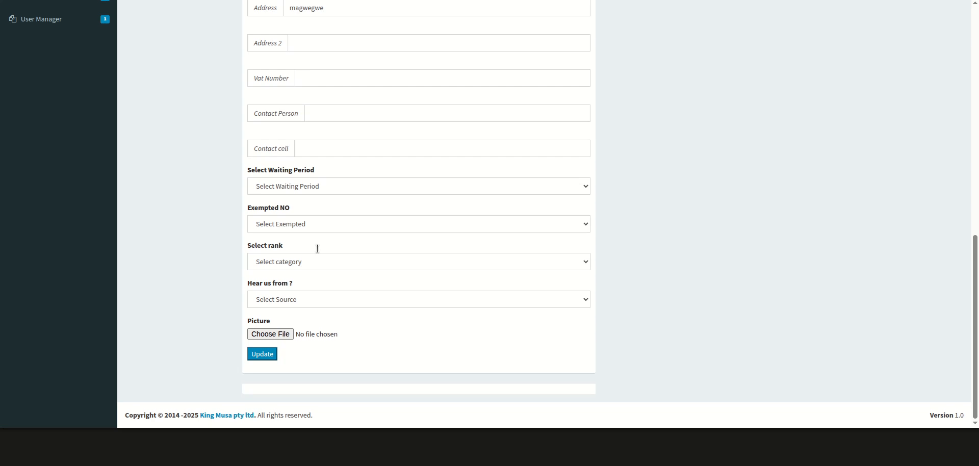
# Step: Set the member's rank to End user computing and save the profile update
pyautogui.click(349, 184)
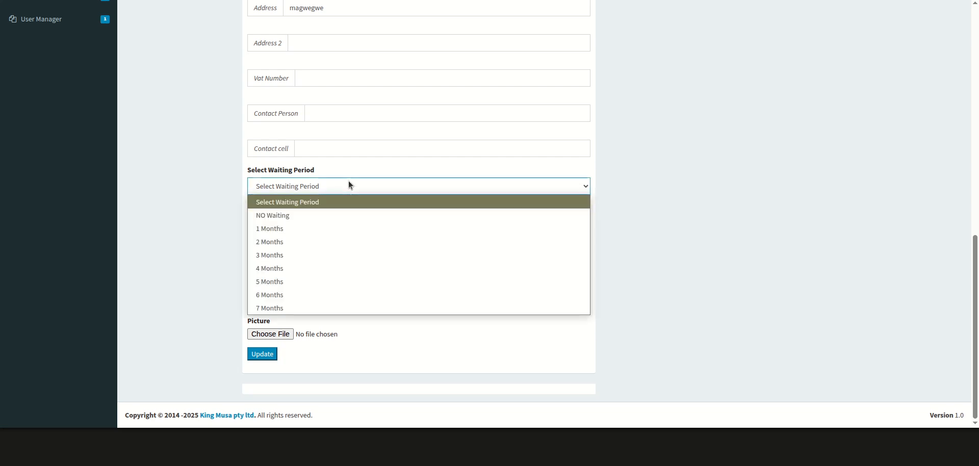
pyautogui.click(350, 164)
pyautogui.click(313, 262)
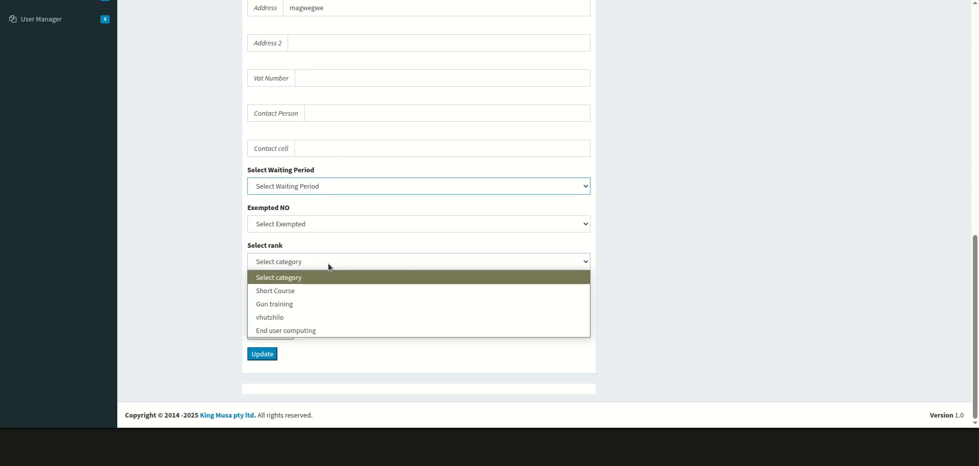
pyautogui.click(308, 330)
pyautogui.click(262, 354)
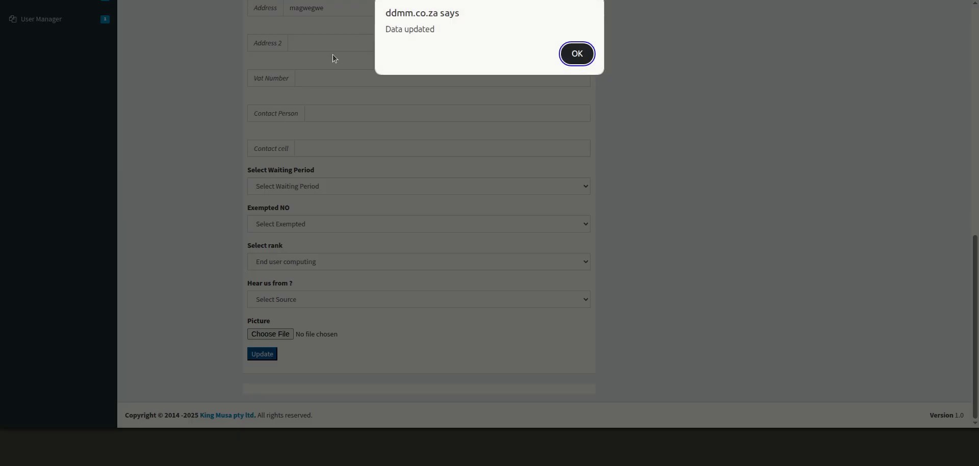
pyautogui.click(577, 53)
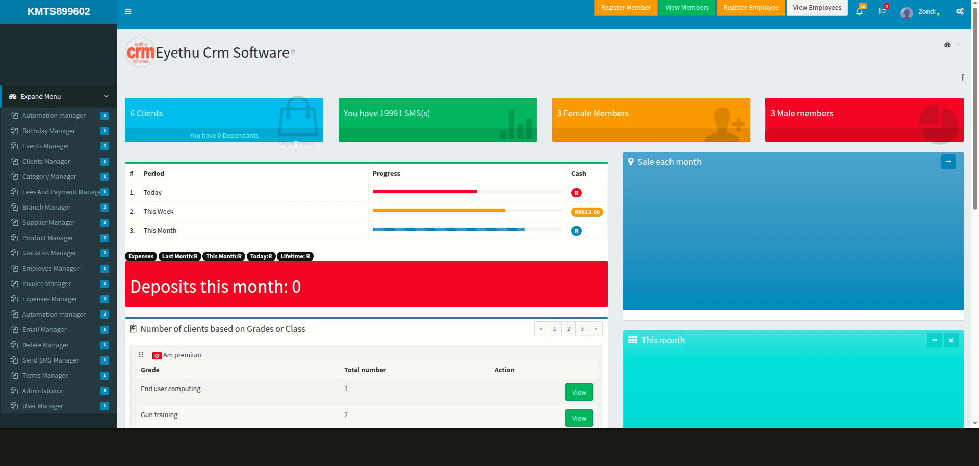
# Step: Find the End user computing grade in the dashboard's client summary and open the profile of its member
pyautogui.scroll(-6, 299, 188)
pyautogui.scroll(2, 300, 187)
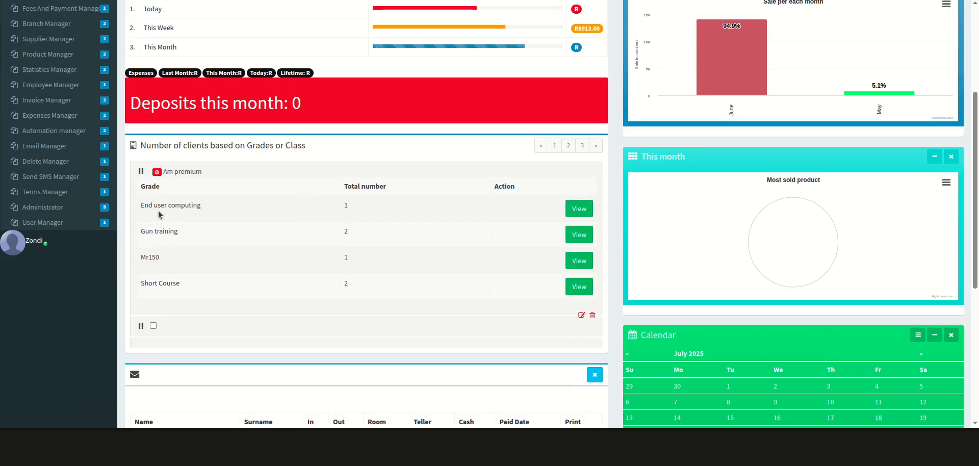
pyautogui.click(580, 208)
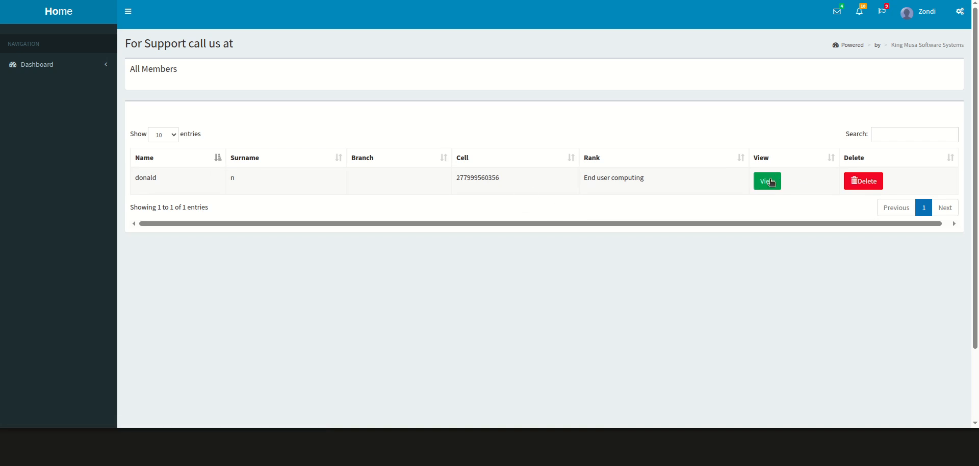
pyautogui.click(770, 181)
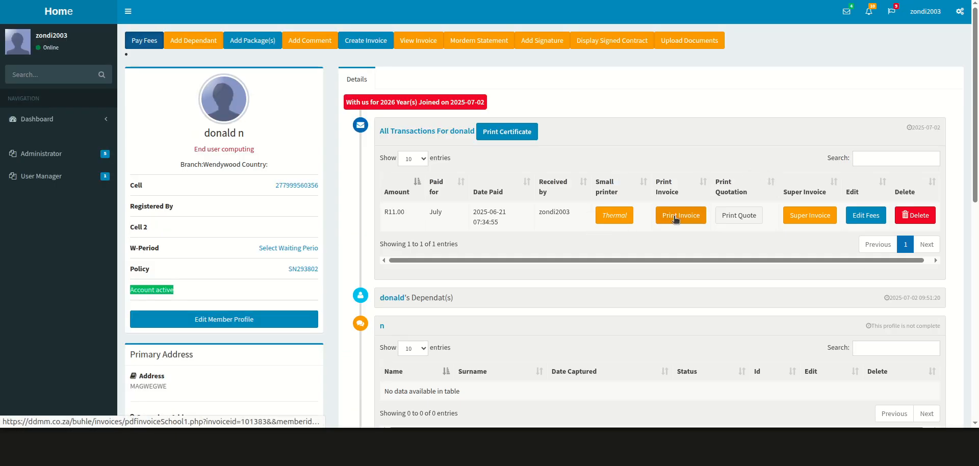
# Step: Open the printable invoice for the member's July payment, check its monthly and full fees, and close it
pyautogui.click(676, 215)
pyautogui.scroll(-3, 308, 228)
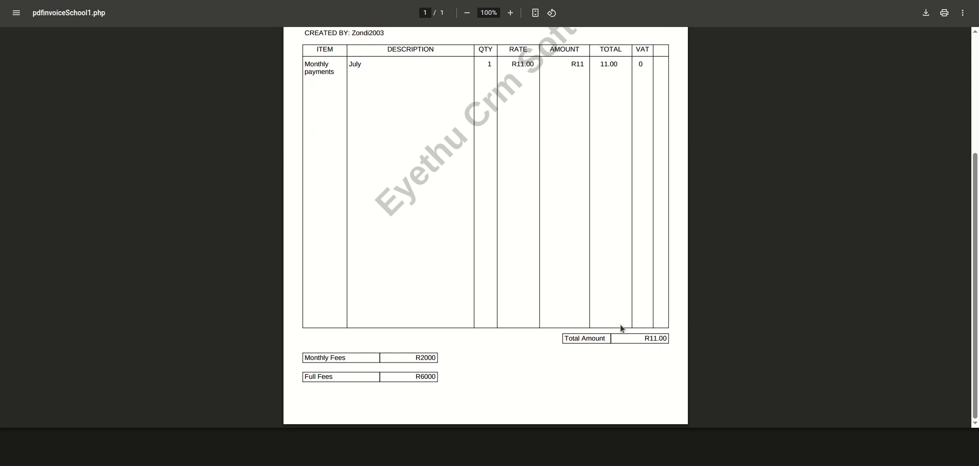
pyautogui.tripleClick(434, 375)
pyautogui.doubleClick(430, 357)
pyautogui.scroll(4, 422, 286)
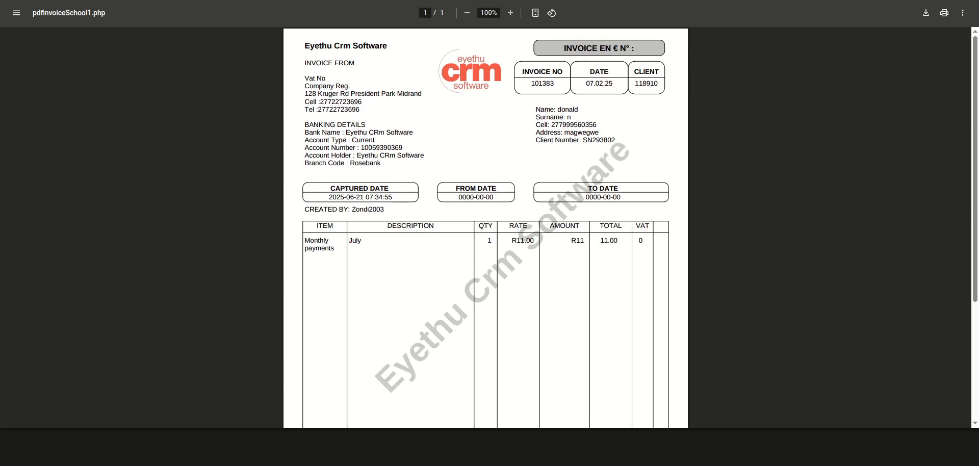
pyautogui.hotkey('ctrl', 'w')
pyautogui.scroll(-1, 204, 178)
pyautogui.scroll(1, 240, 228)
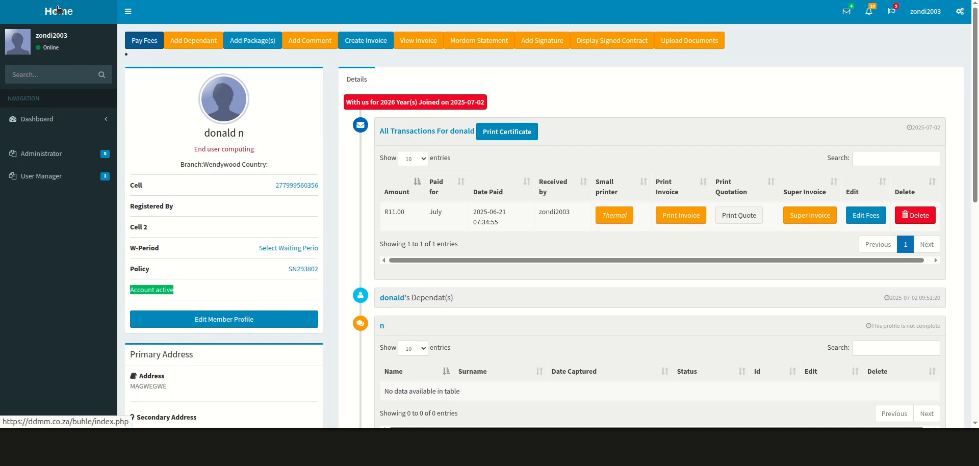
# Step: Set the End user computing category's duration to 6 months and save the category update
pyautogui.click(58, 10)
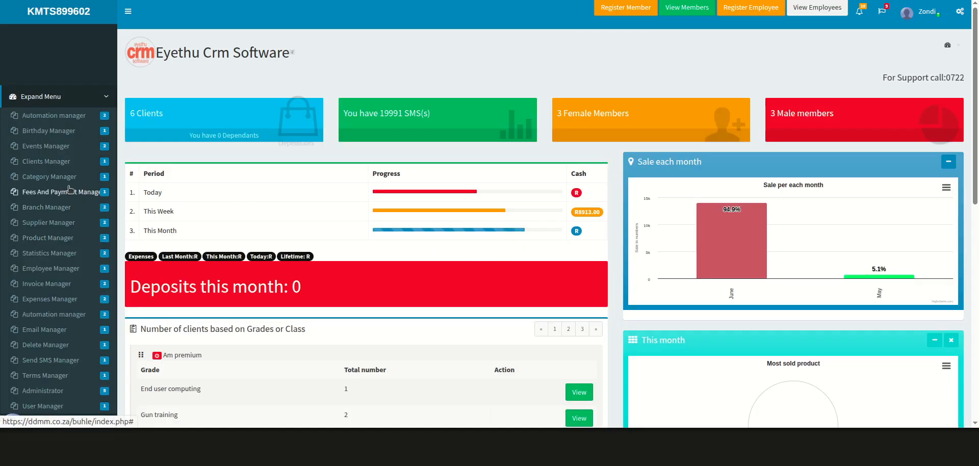
pyautogui.click(54, 179)
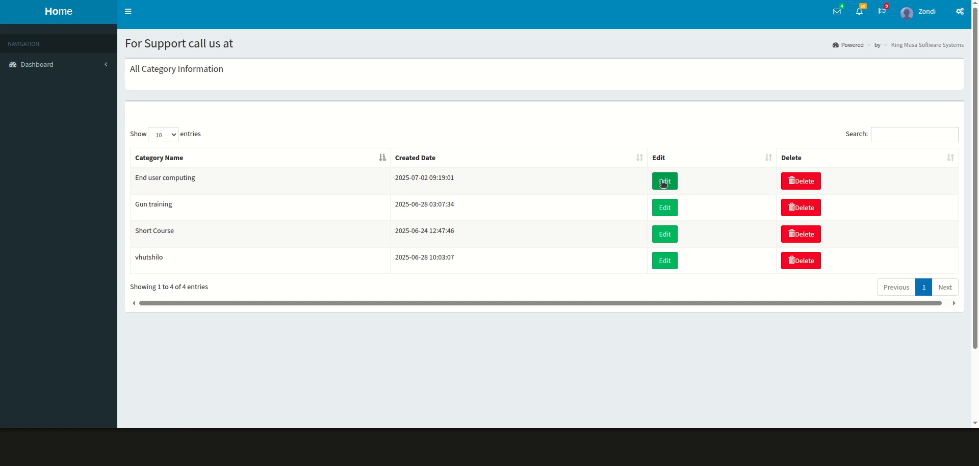
pyautogui.click(665, 181)
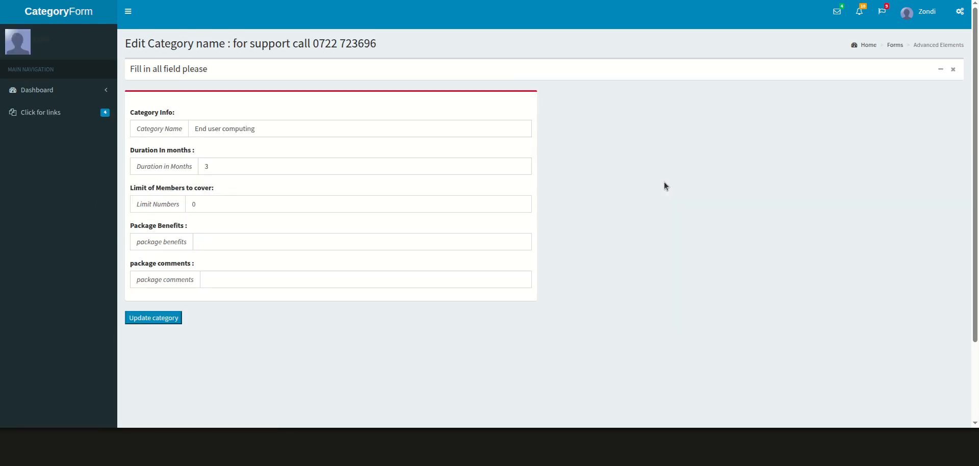
pyautogui.click(230, 168)
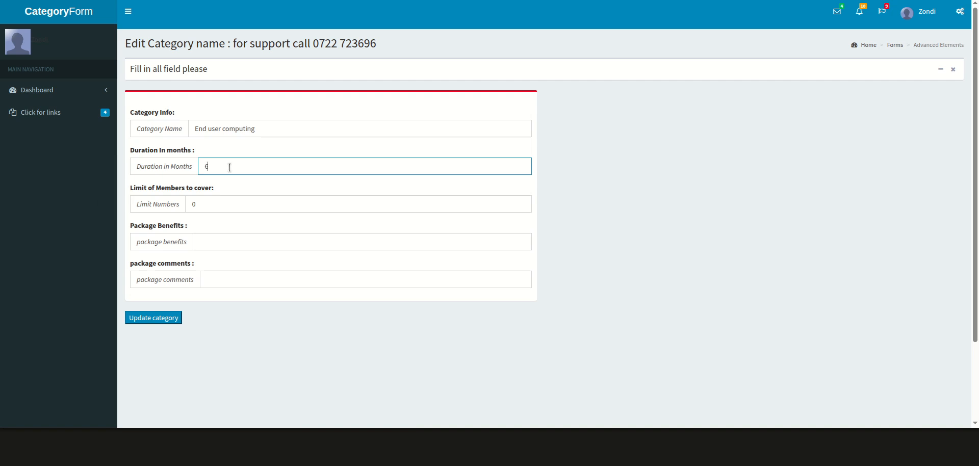
pyautogui.click(273, 129)
pyautogui.click(160, 322)
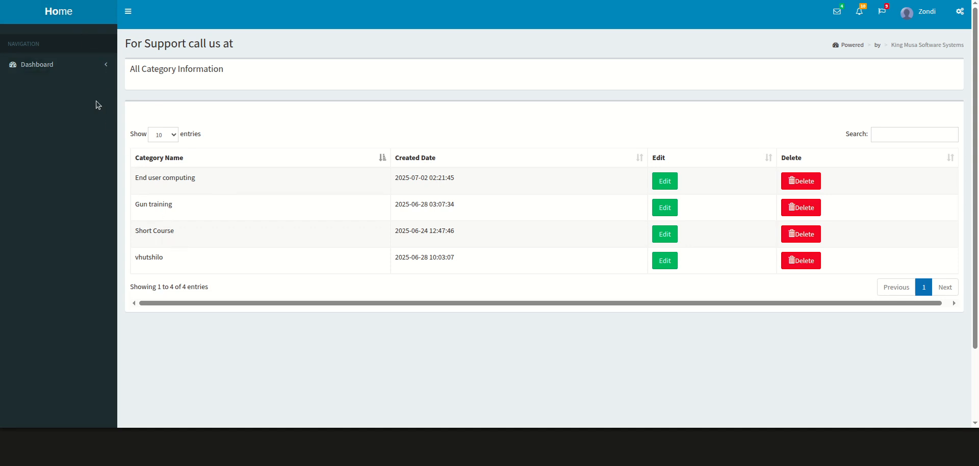
# Step: Open the profile of the member ranked End user computing from the full members list
pyautogui.click(60, 16)
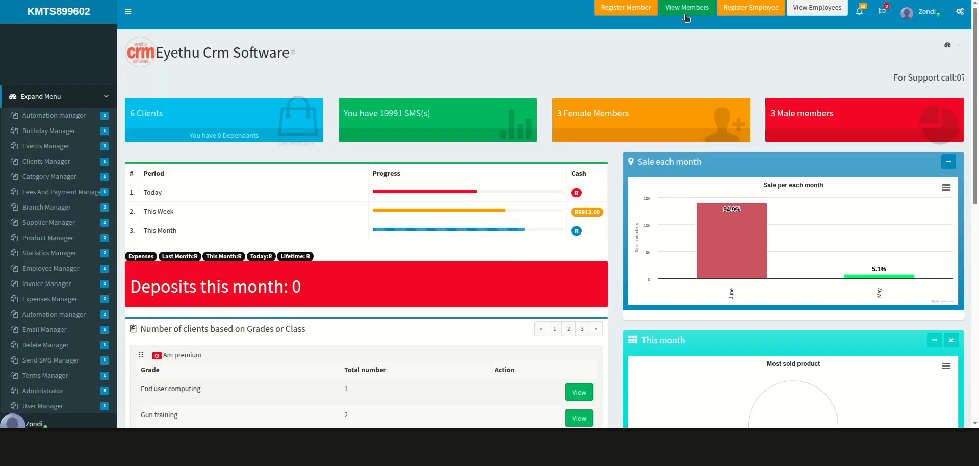
pyautogui.click(687, 9)
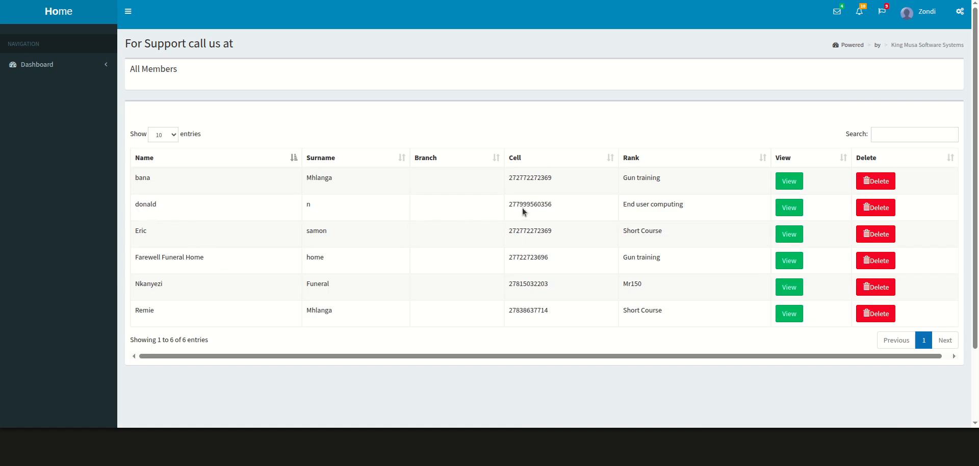
pyautogui.click(790, 208)
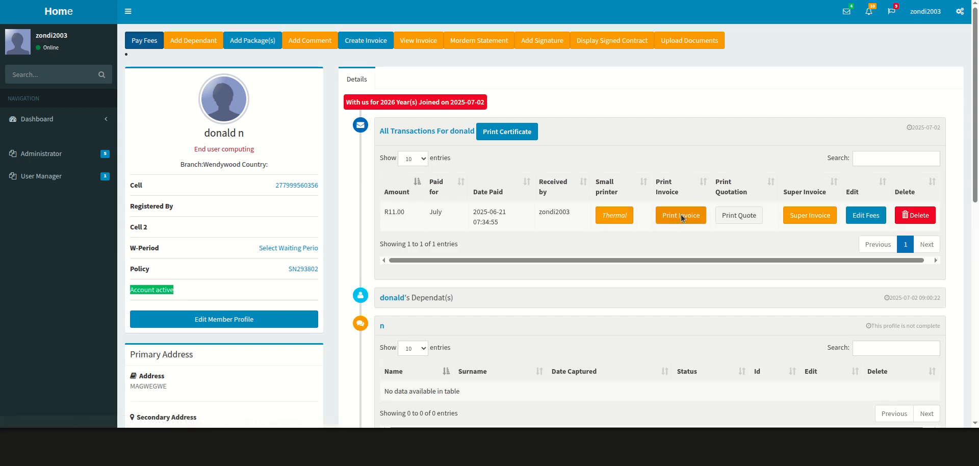
# Step: Reopen the July payment's invoice to check the full fees against the new category duration, and return to the profile
pyautogui.click(683, 218)
pyautogui.scroll(-3, 362, 264)
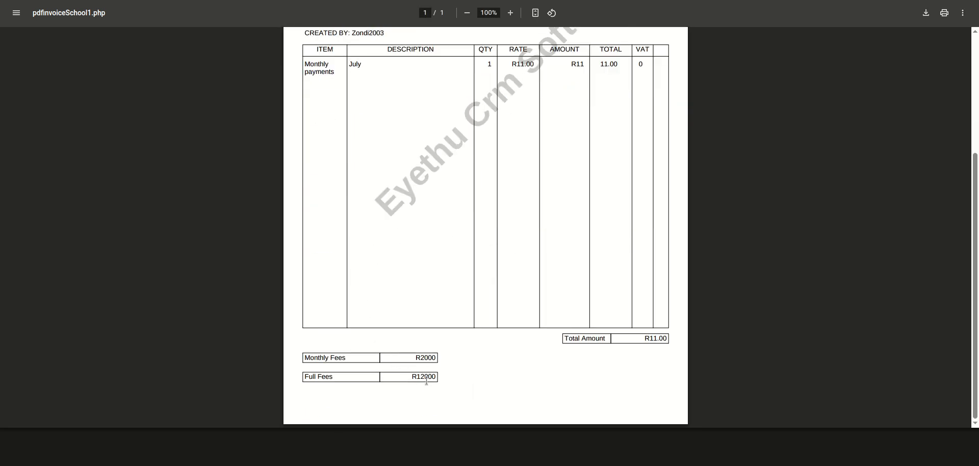
pyautogui.scroll(1, 431, 366)
pyautogui.scroll(-1, 431, 369)
pyautogui.scroll(3, 413, 351)
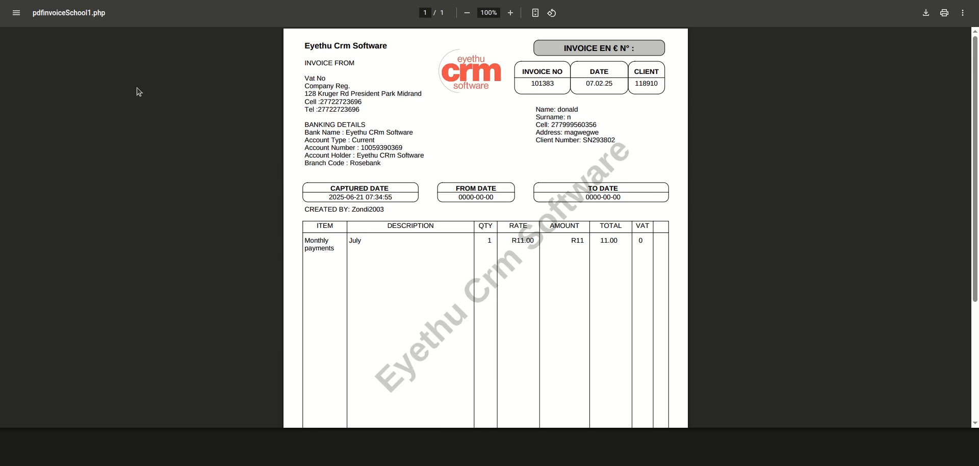
pyautogui.hotkey('ctrl', 'shift', 'Tab')
pyautogui.scroll(-1, 120, 117)
pyautogui.scroll(1, 101, 104)
# Step: Open the Gun training category for editing and check its duration in months
pyautogui.click(67, 13)
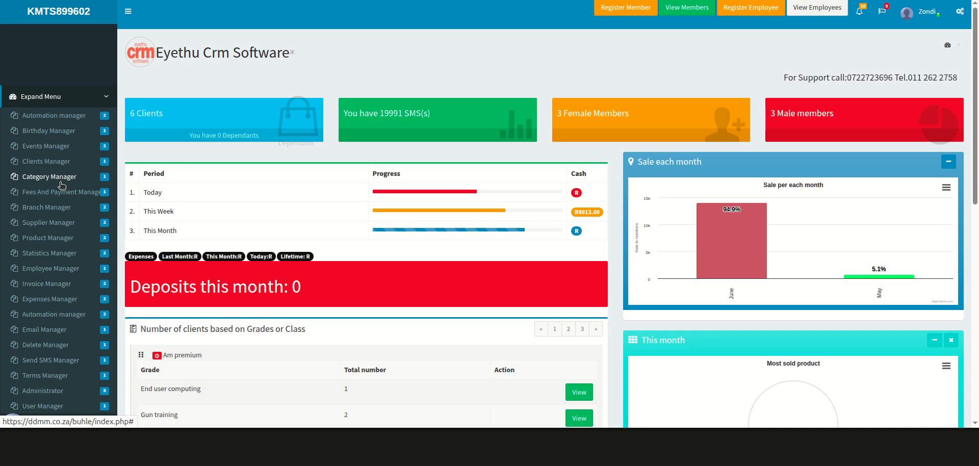
pyautogui.click(57, 178)
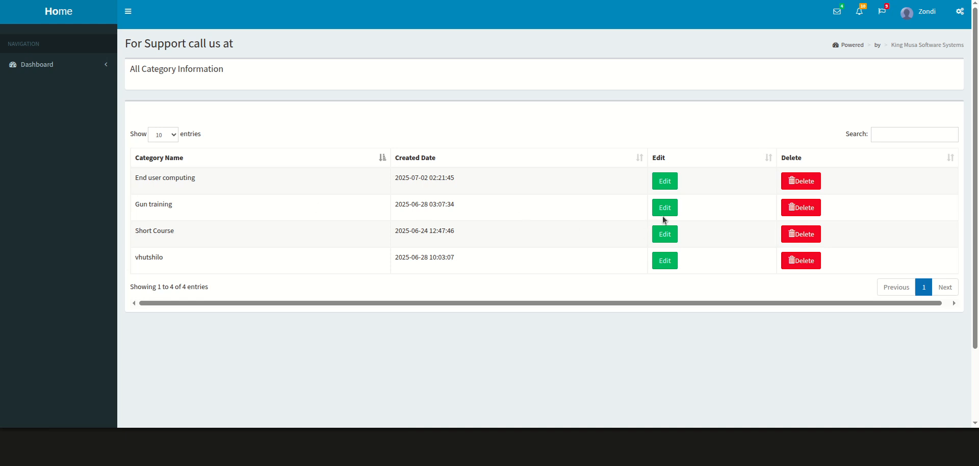
pyautogui.click(676, 211)
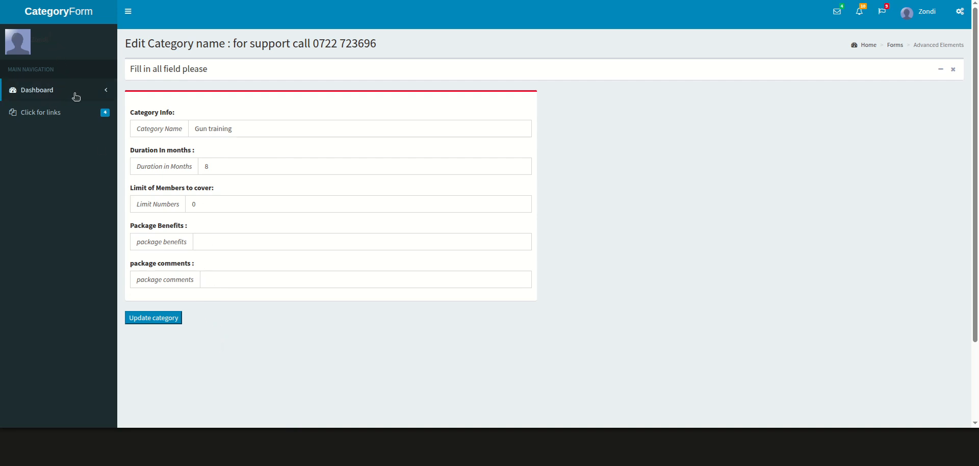
pyautogui.click(64, 27)
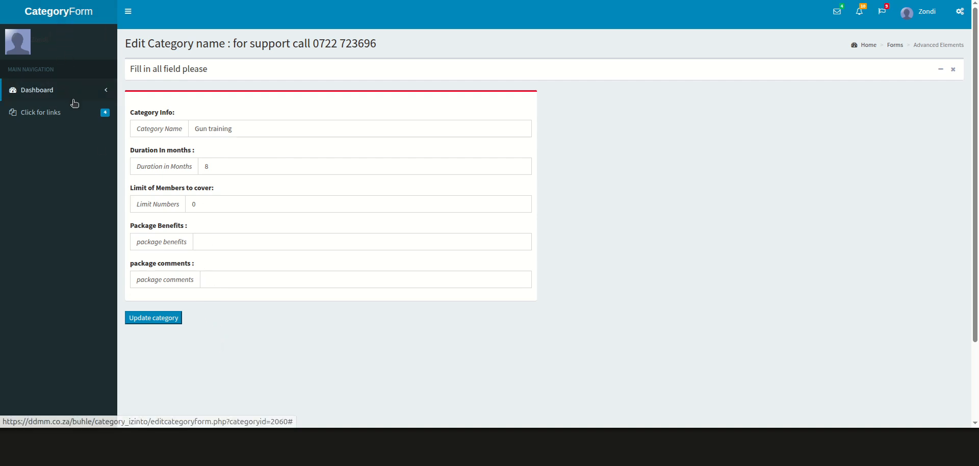